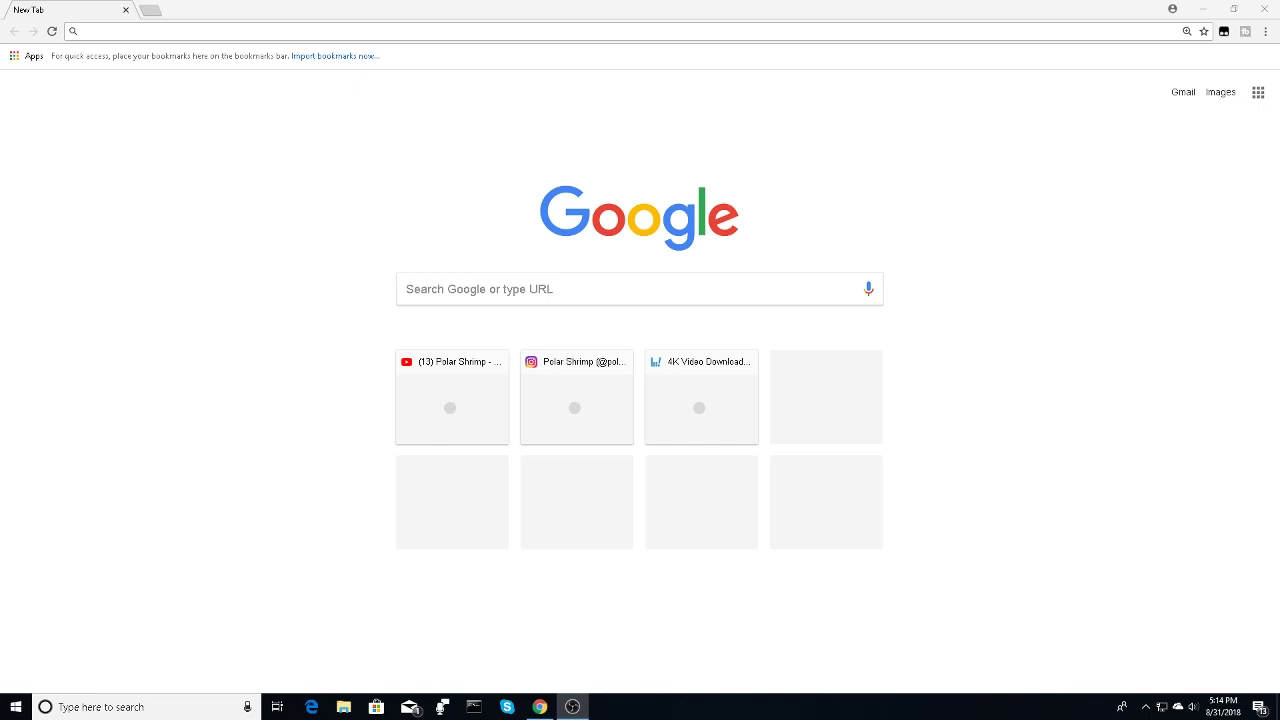
- Run a Google search for 'fiverr' in Chrome
click(670, 292)
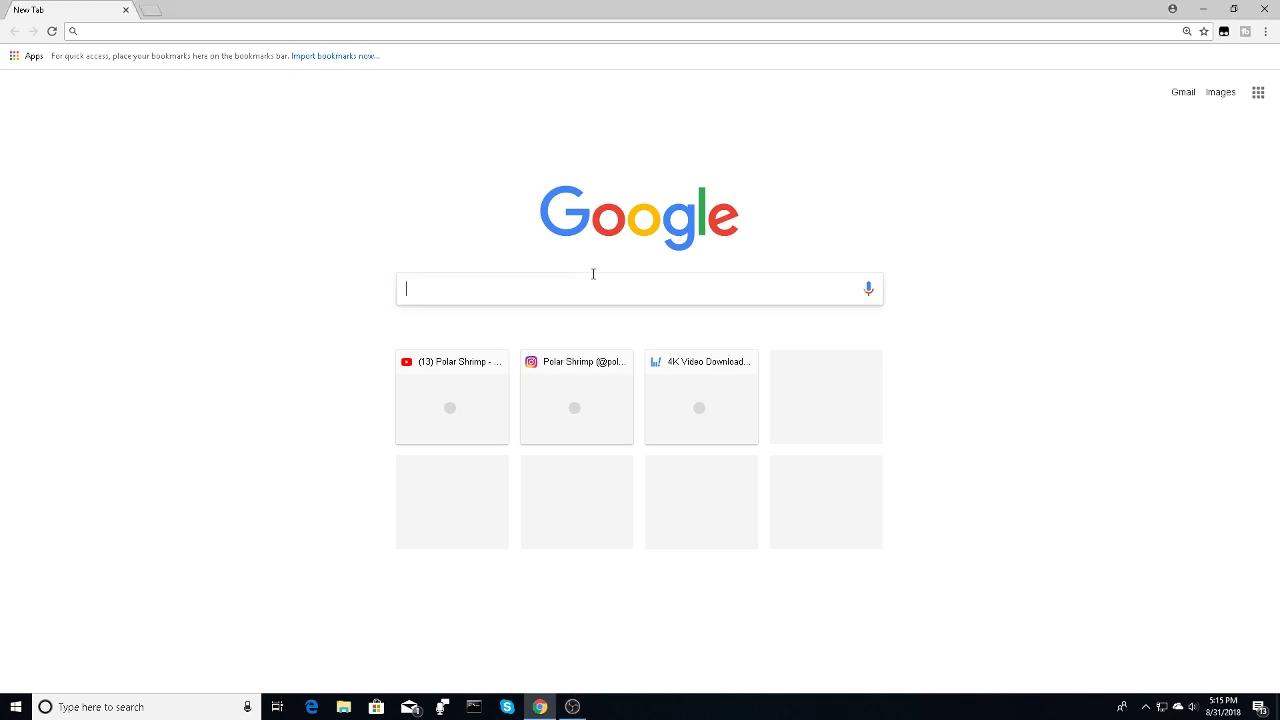
text(fiv)
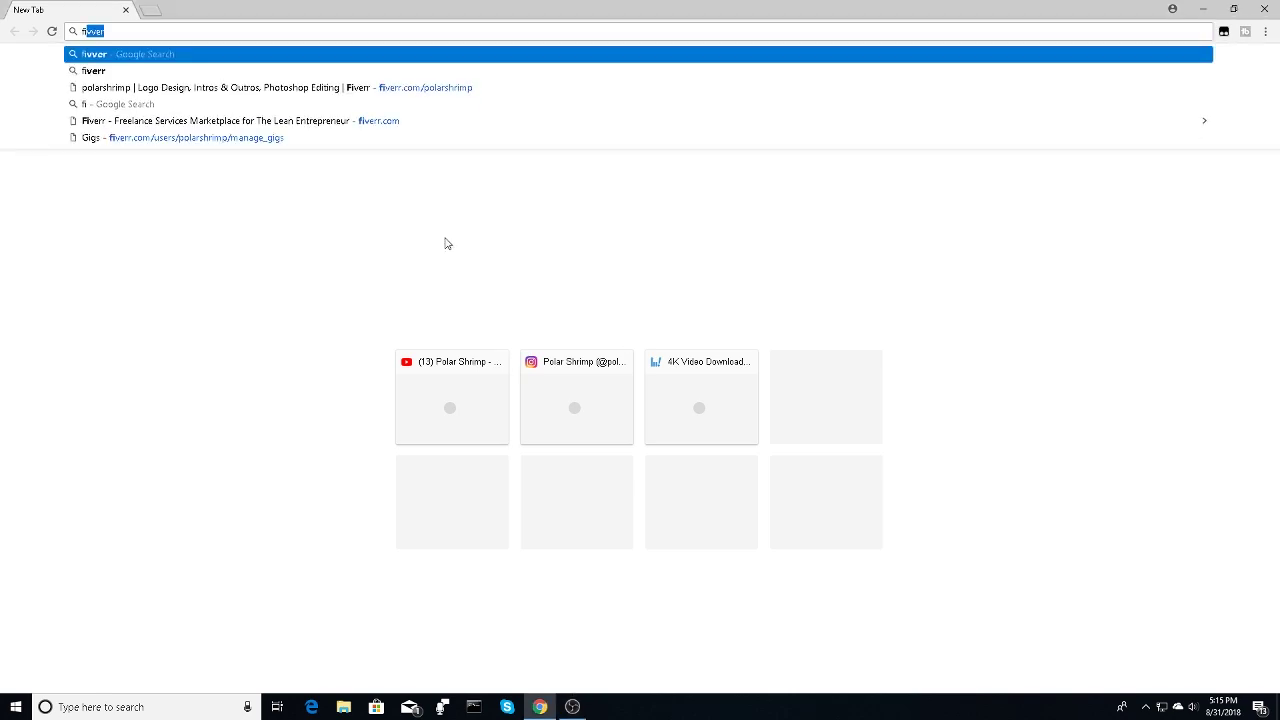
text(err)
key(Return)
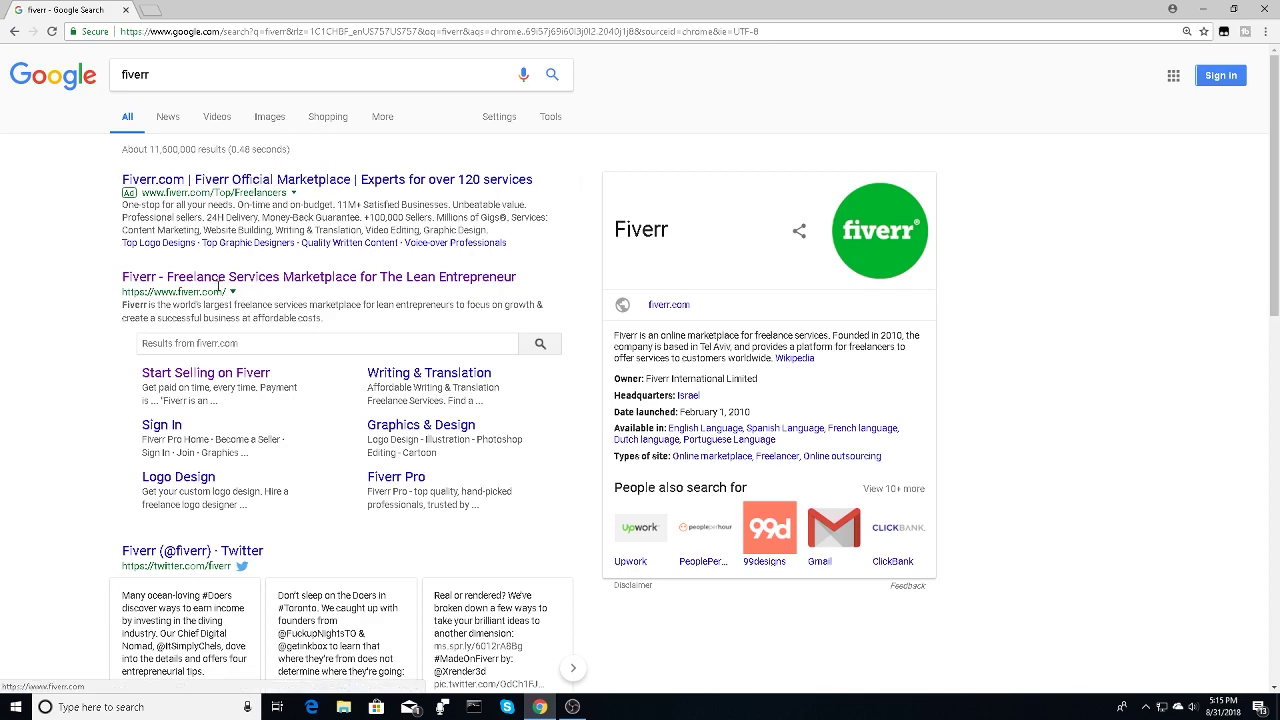
- Open Fiverr from the results and go to Selling > Gigs to list active gigs
click(220, 280)
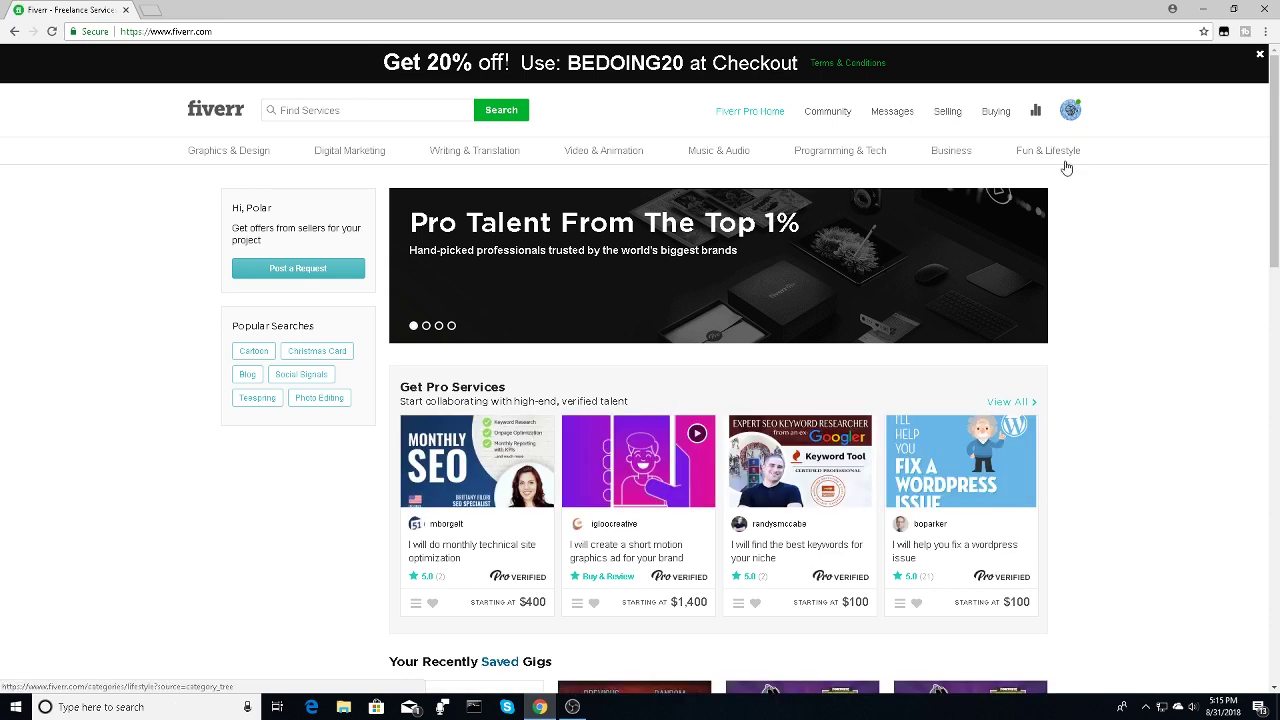
click(948, 113)
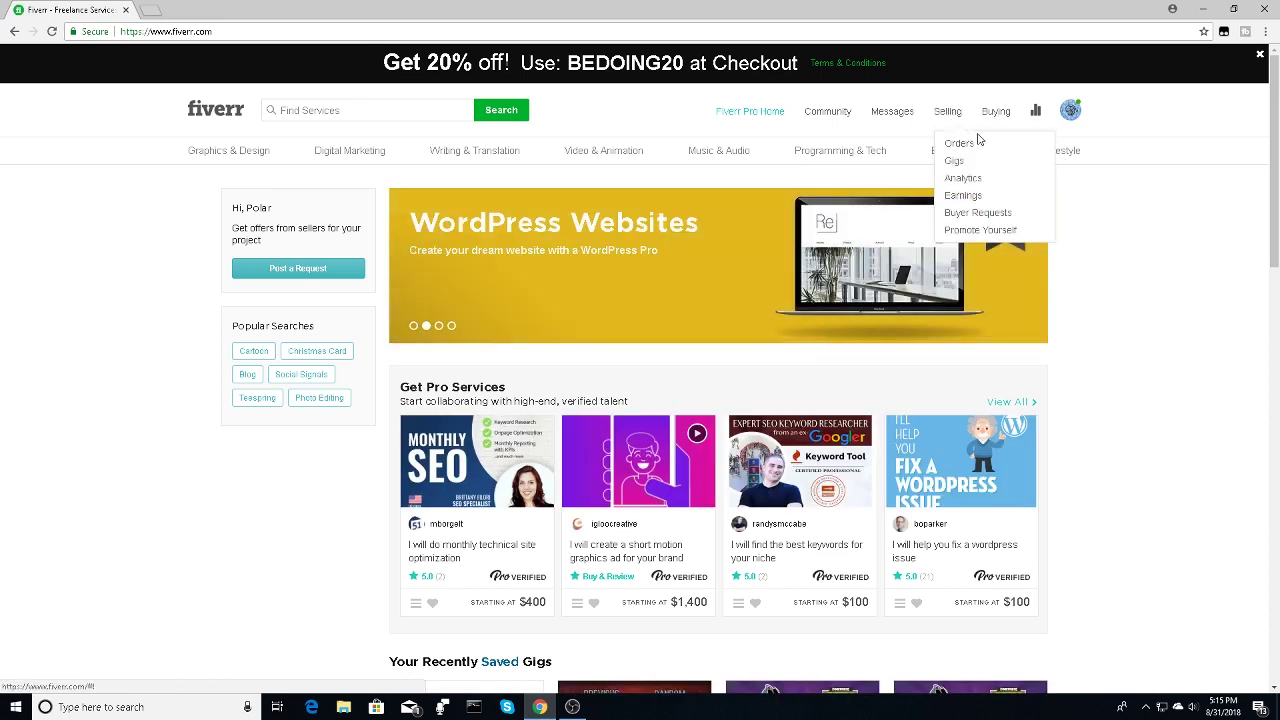
click(950, 161)
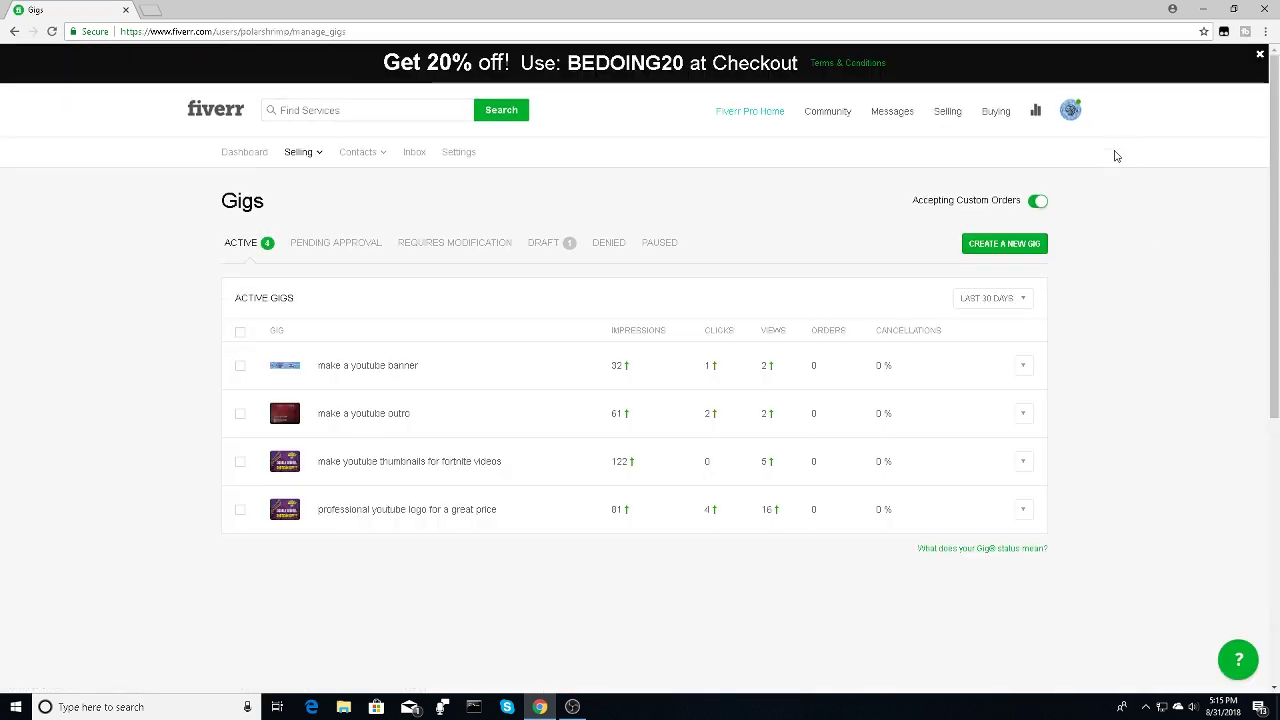
- Create a new gig titled 'I will Edit Your YouTube Videos'
click(1027, 249)
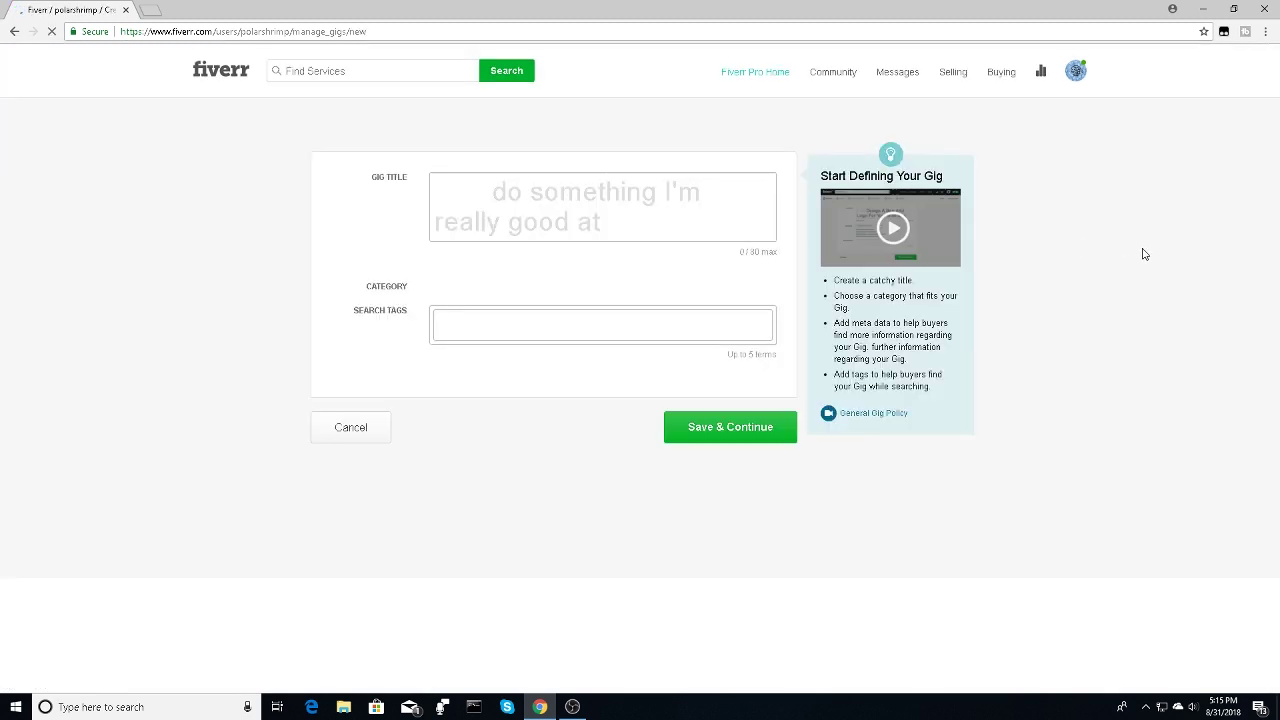
click(641, 262)
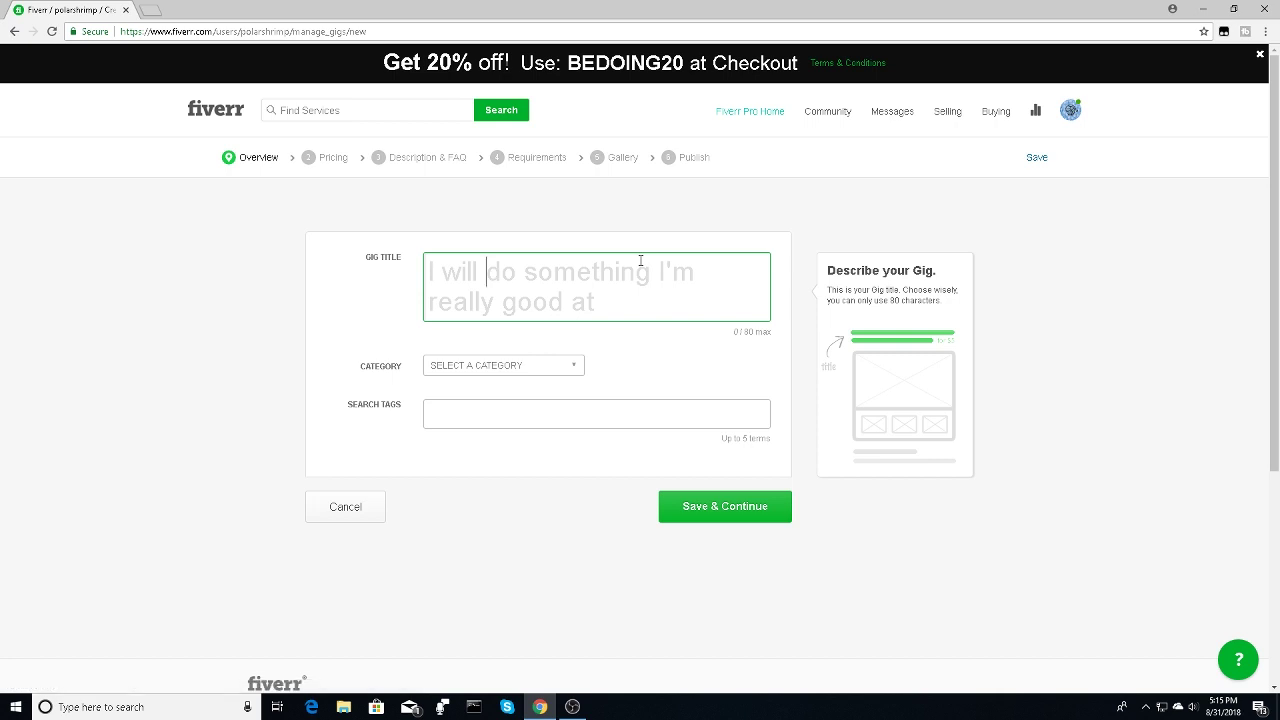
text(Make)
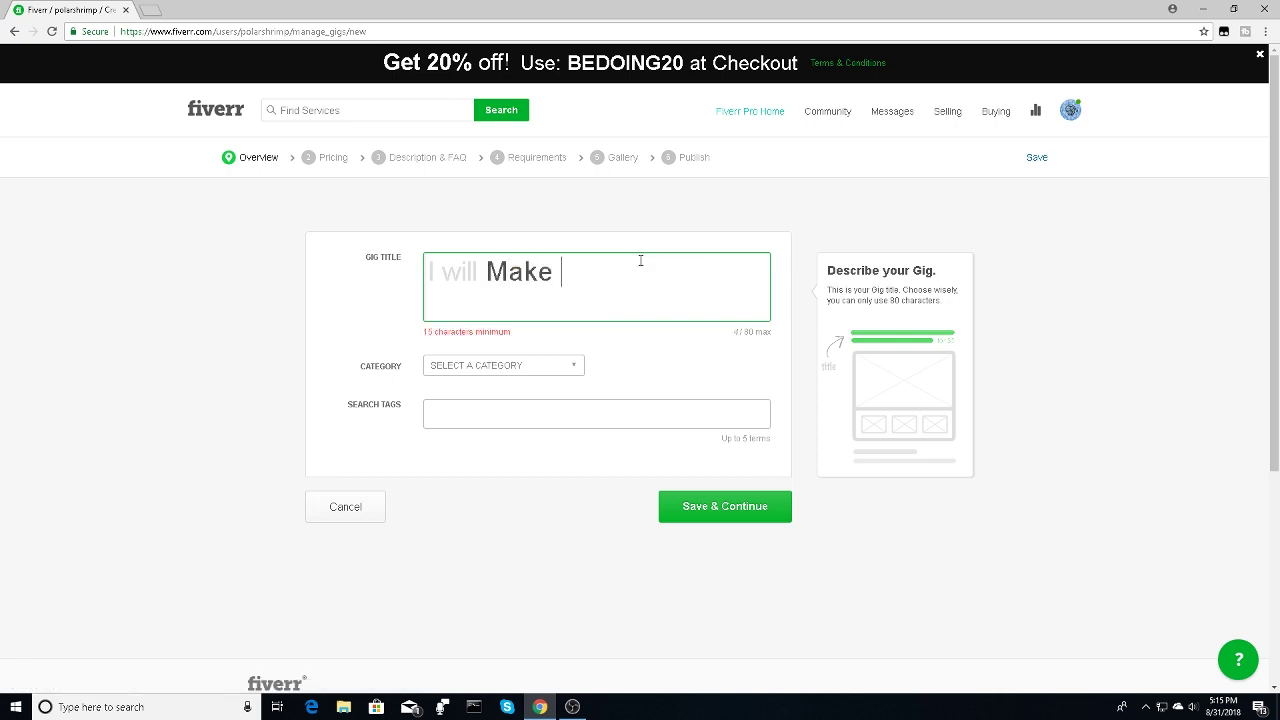
key(BackSpace)
key(BackSpace)
key(BackSpace)
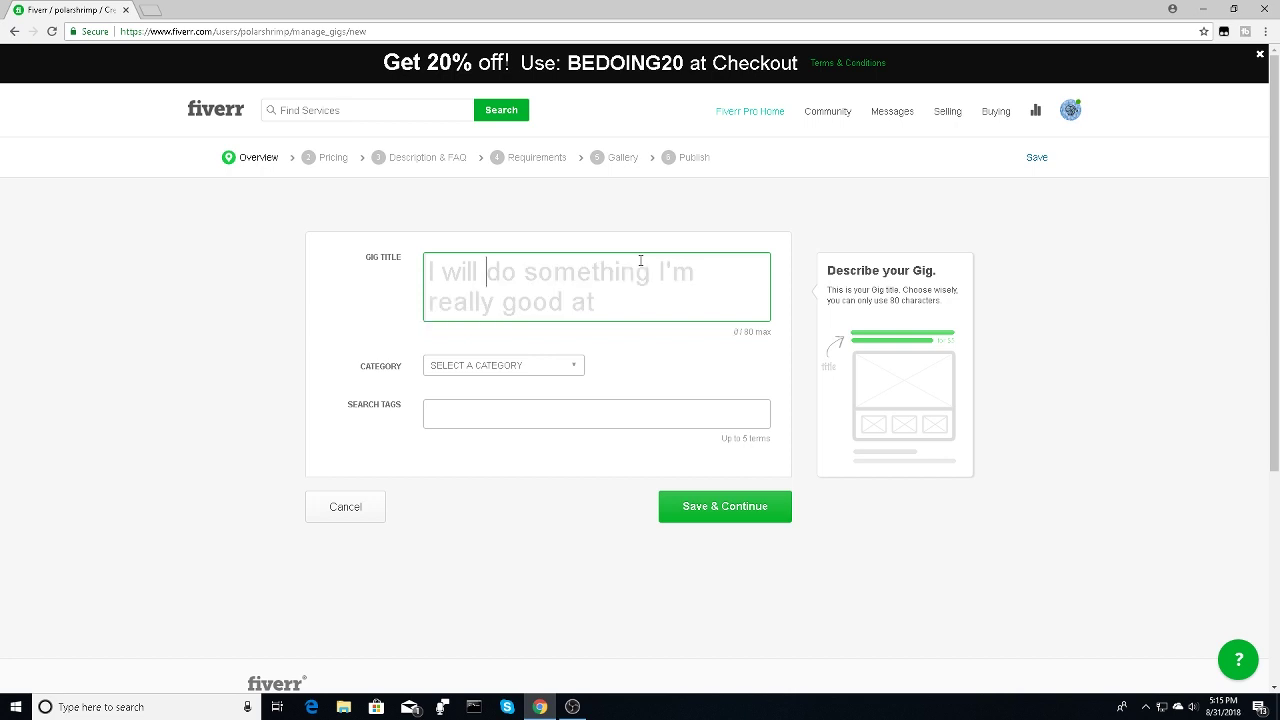
text(Edit )
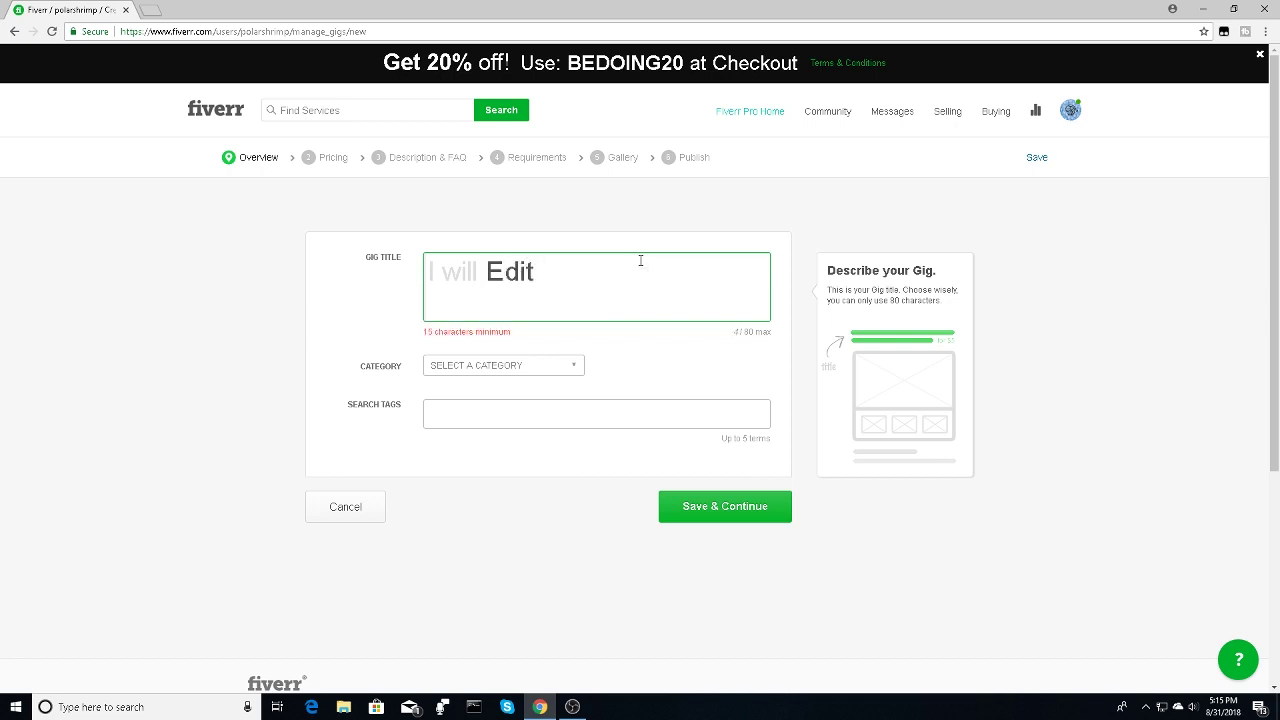
text(Your )
text(Yo)
text(uTyv)
key(BackSpace)
key(BackSpace)
text(u)
text(be Videos)
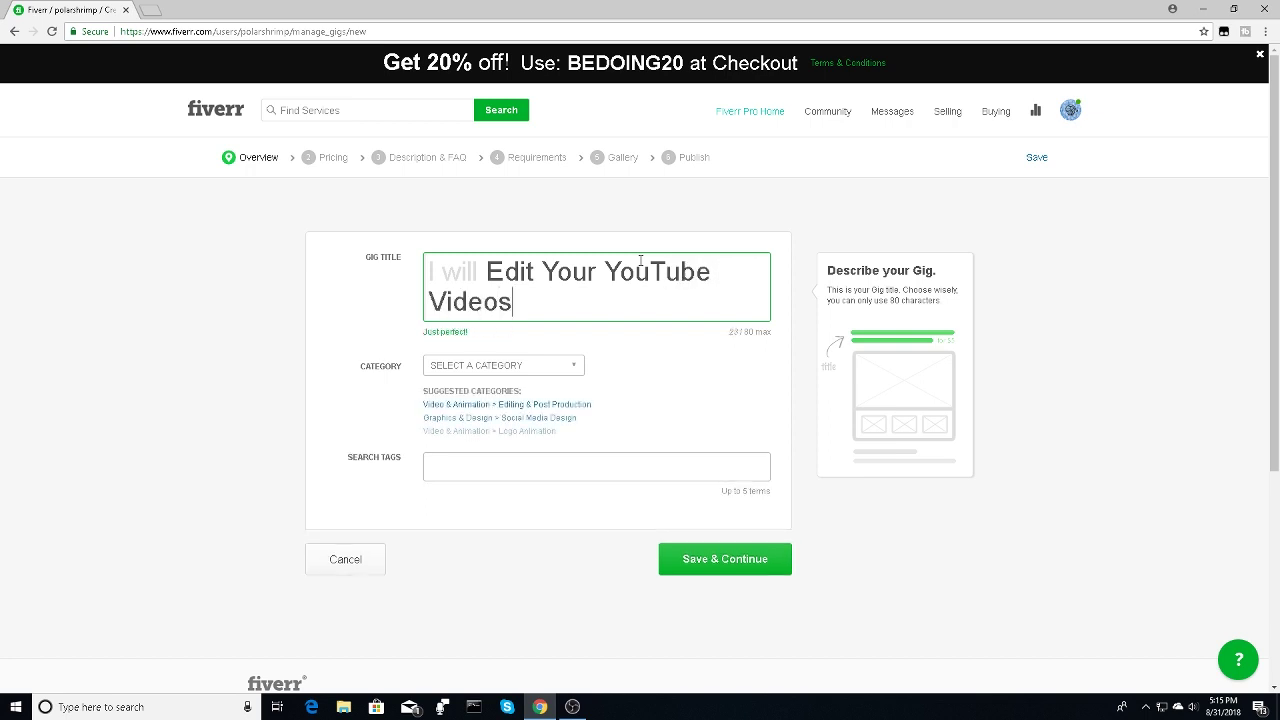
- Set the gig category to Video & Animation > Editing & Post Production
click(563, 367)
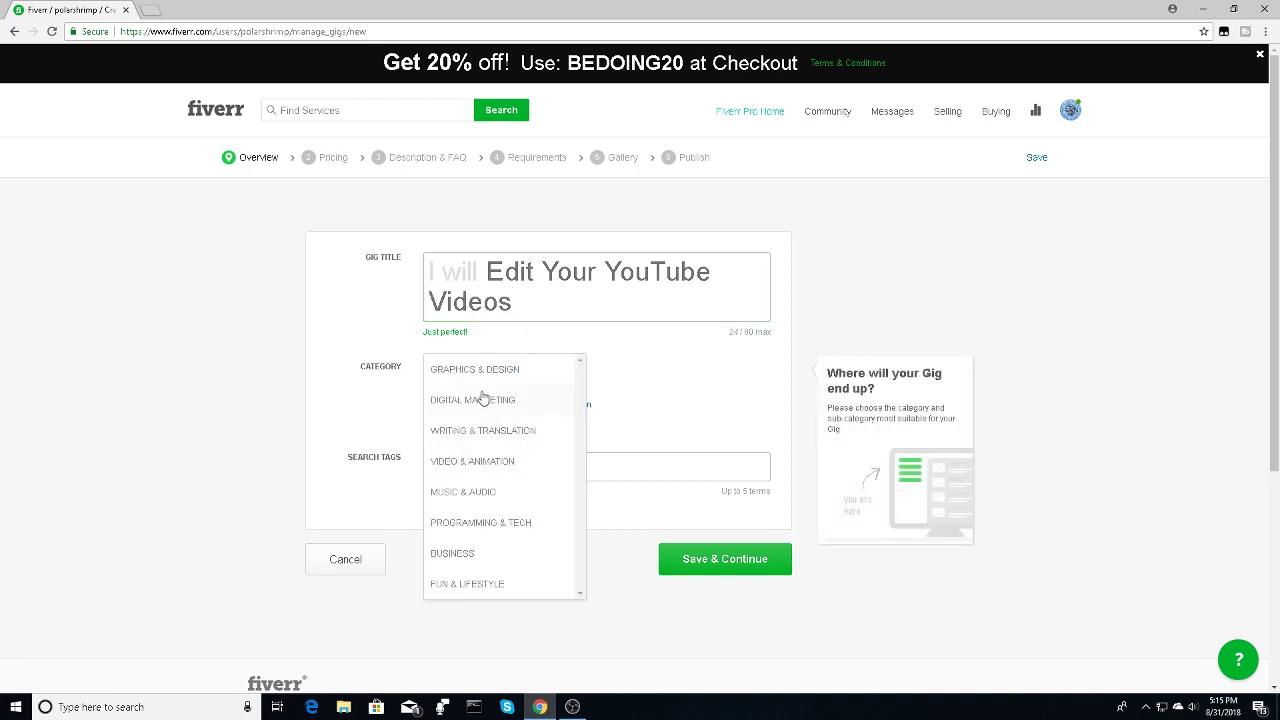
click(483, 465)
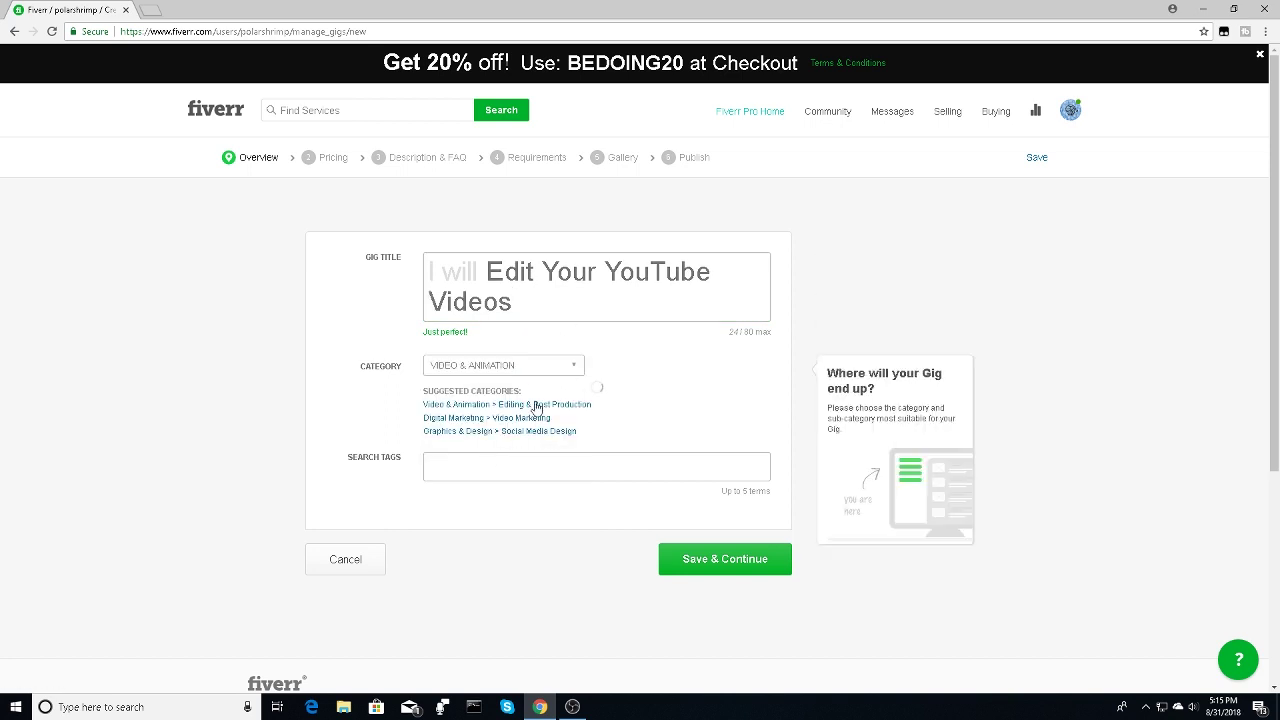
click(646, 372)
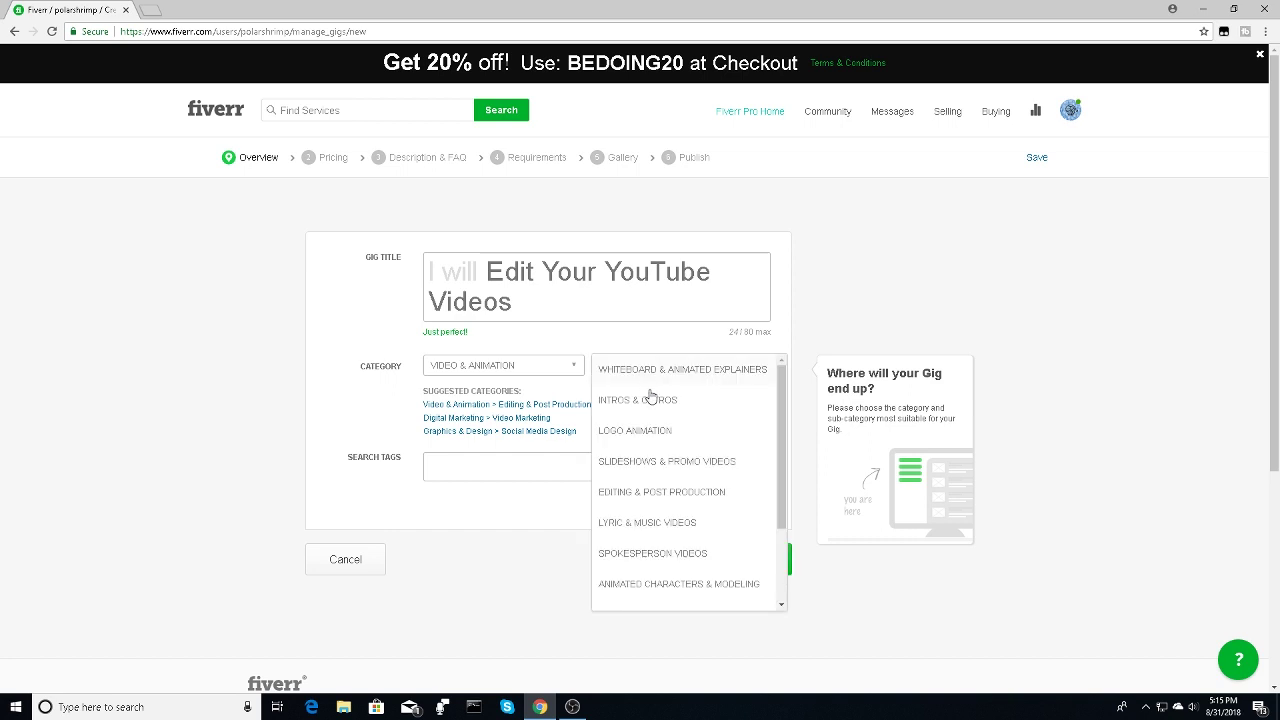
click(663, 507)
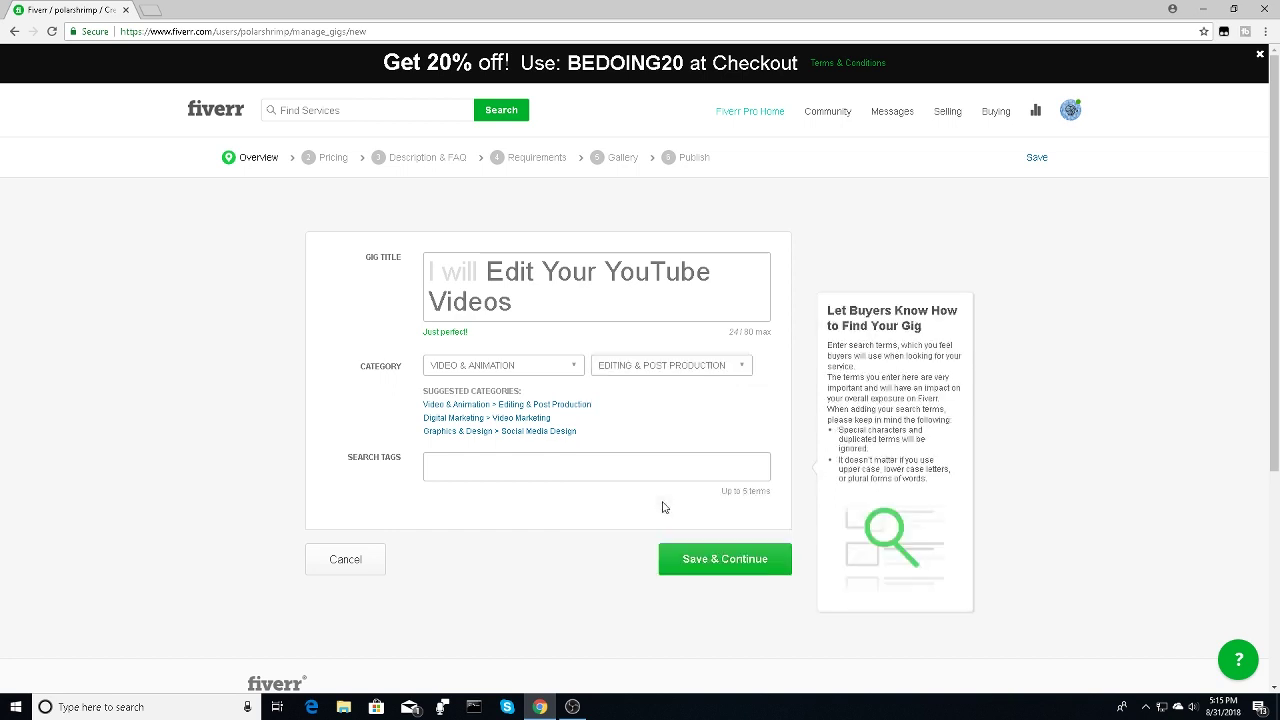
- Add the search tags YOUTUBE, YOUTUBE EDITING and VIDEO EDITING
click(554, 467)
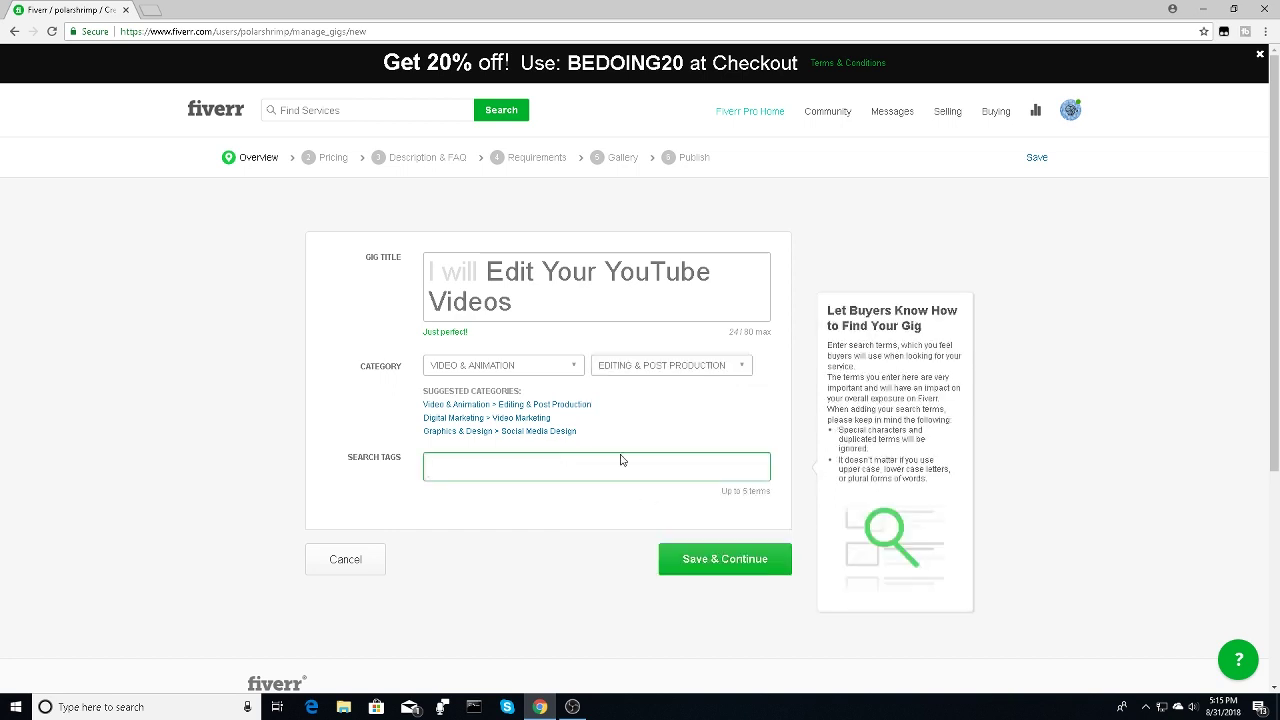
text(youtube)
key(Return)
text(youtube editing)
key(Return)
text(video editing)
key(Return)
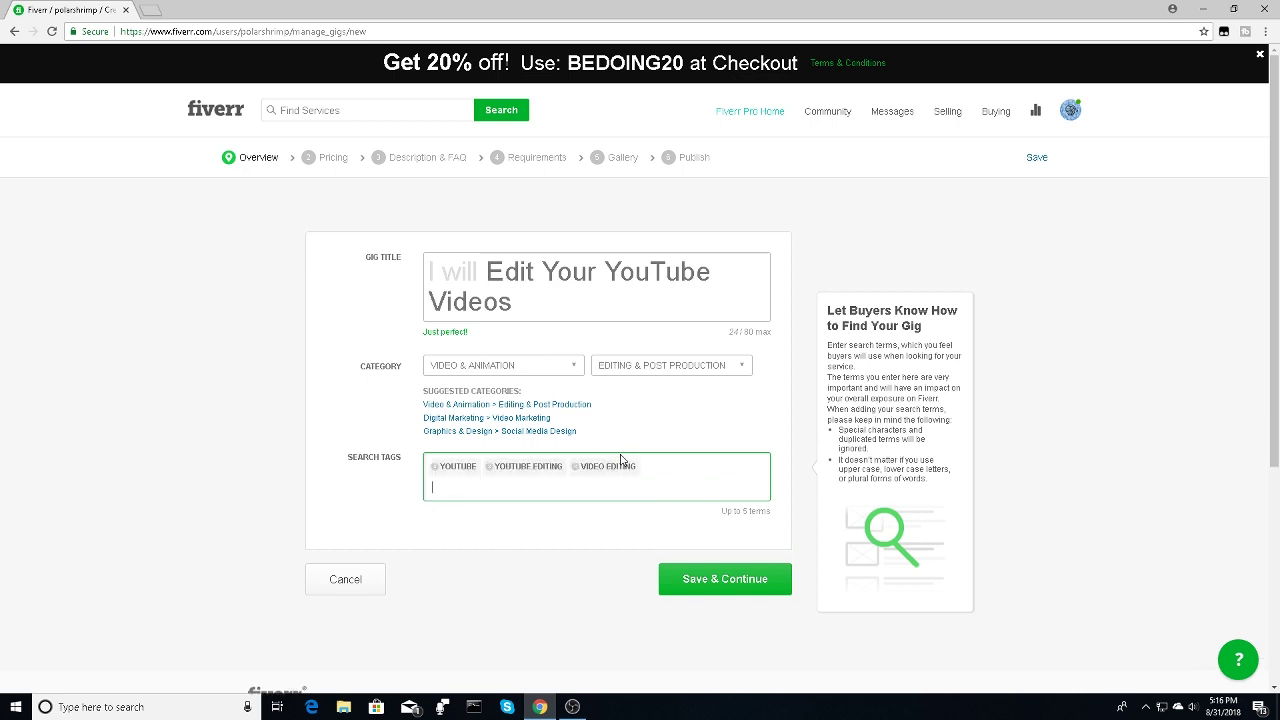
click(645, 440)
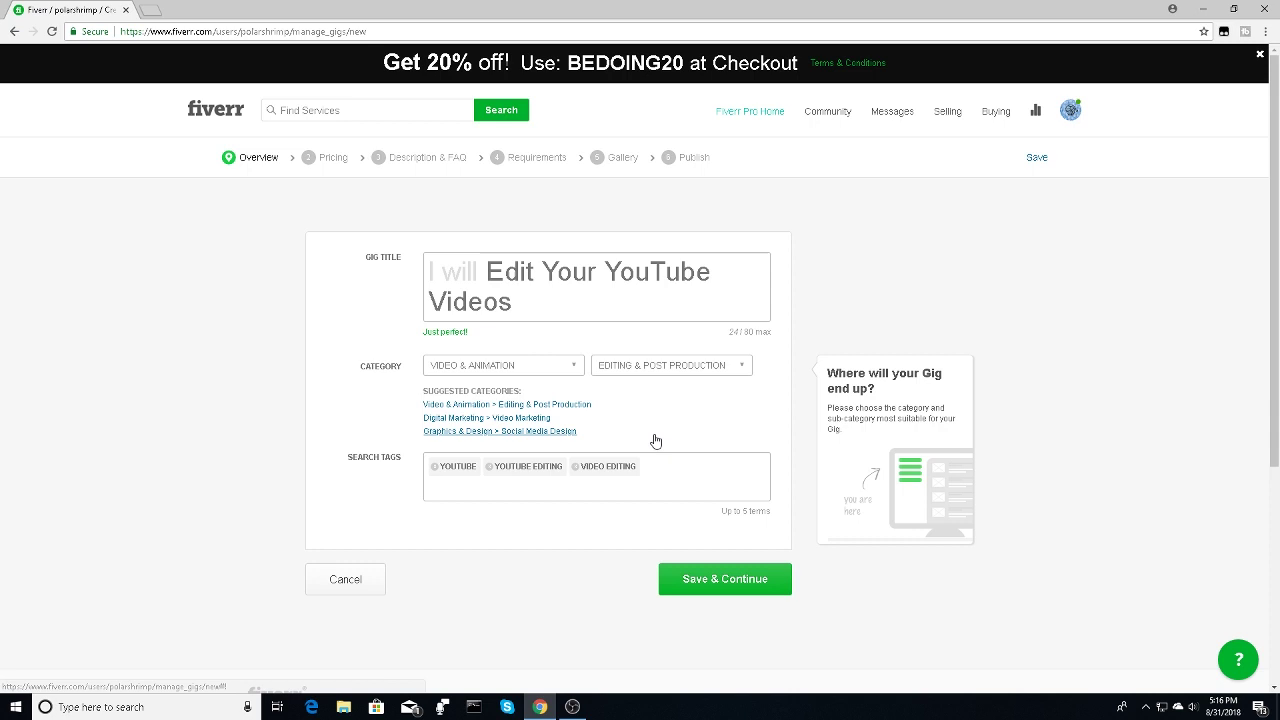
click(560, 404)
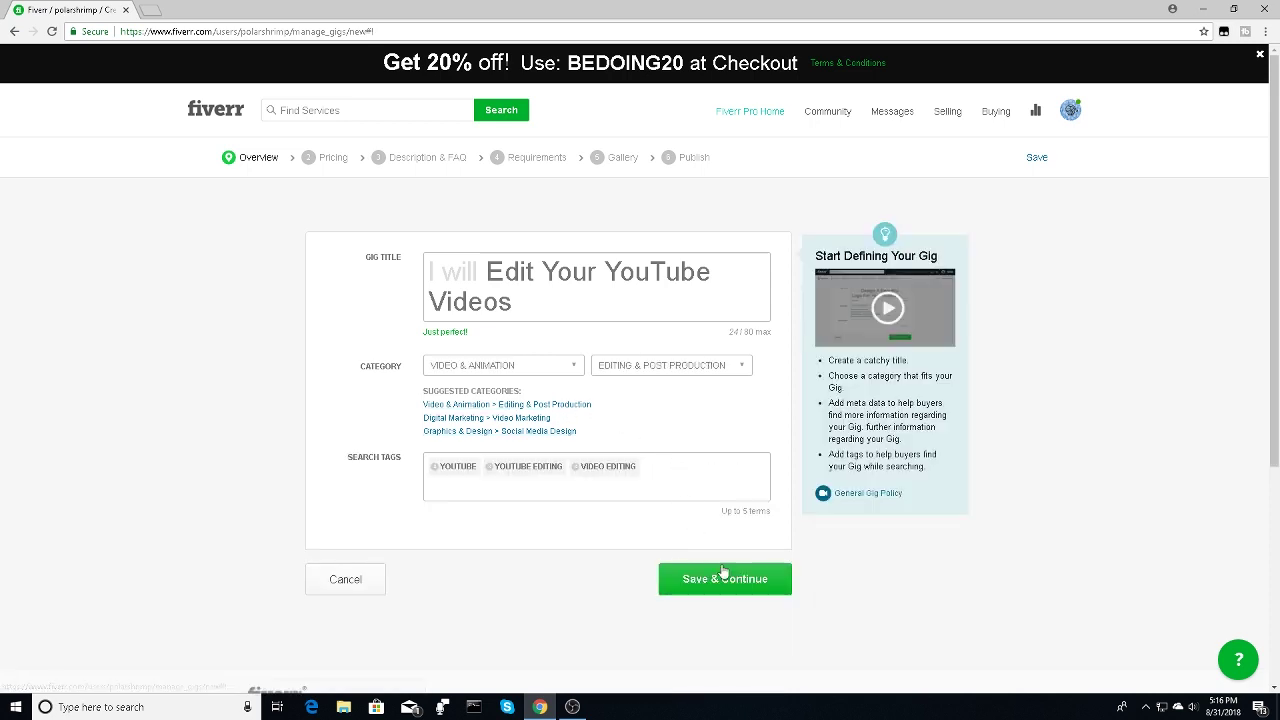
- Save the overview and name the basic package 'YouTube Video Editing'
click(517, 418)
click(705, 588)
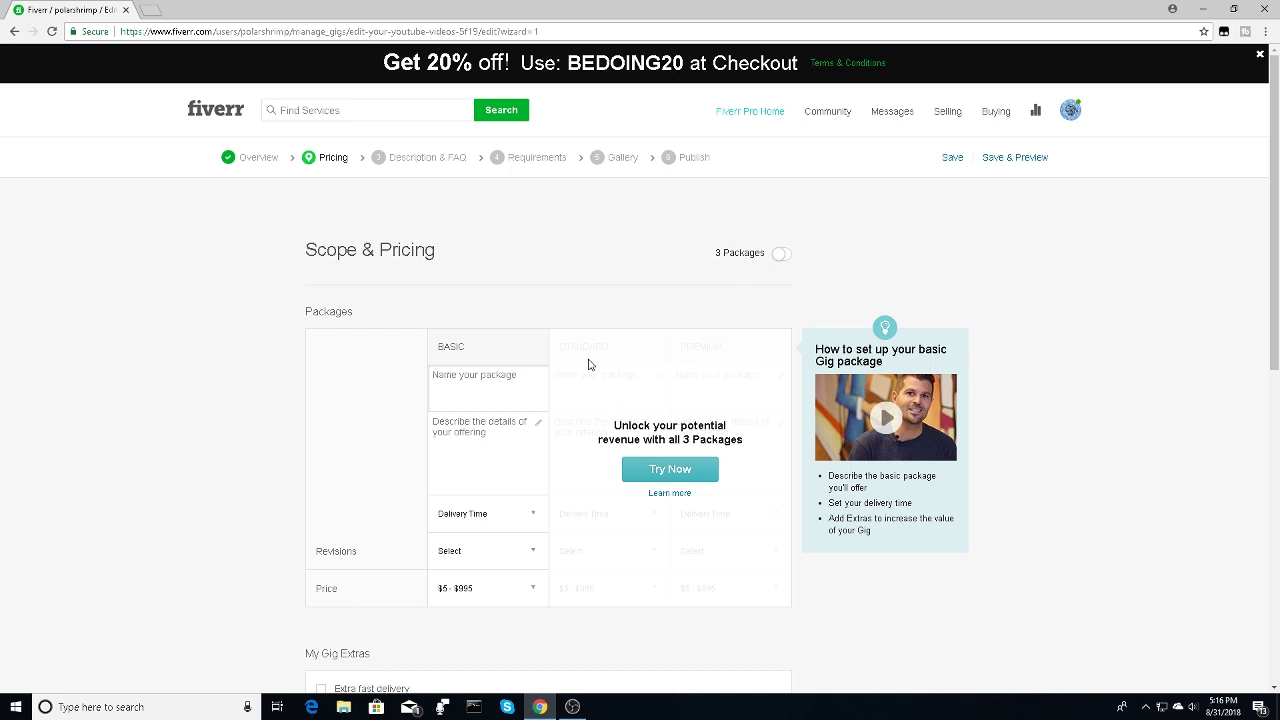
text(Y)
text(ouTy)
text(ube E)
text(ditiu)
key(BackSpace)
click(469, 374)
text(Video)
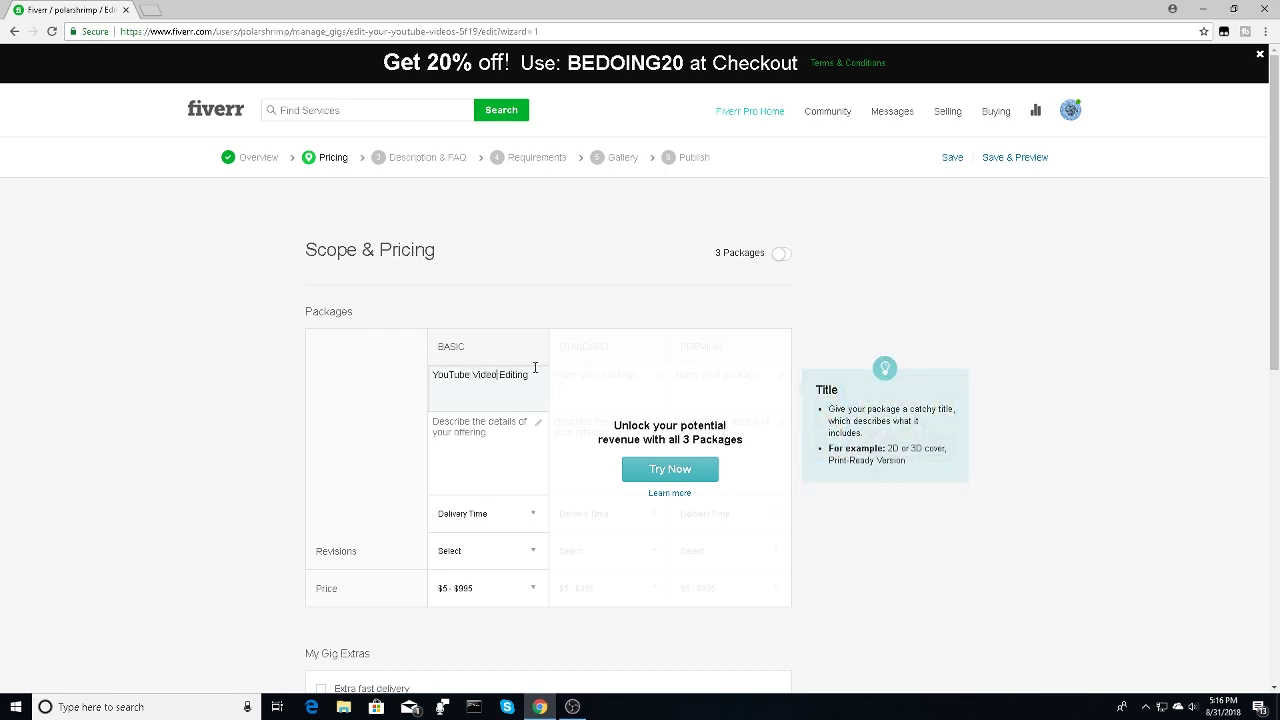
- Describe the package as 'I will edit your YouTube videos for you', with 1-day delivery at $5
click(500, 430)
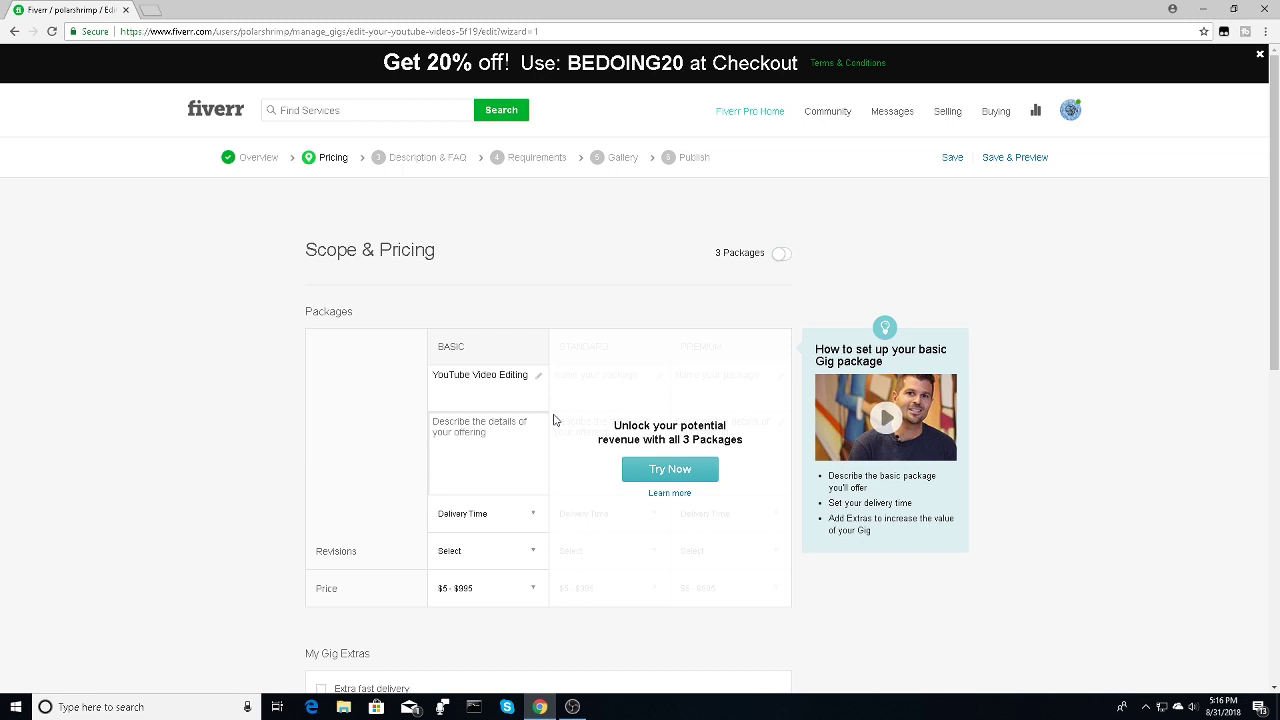
text(I will edit your YouTube videos for you)
click(494, 515)
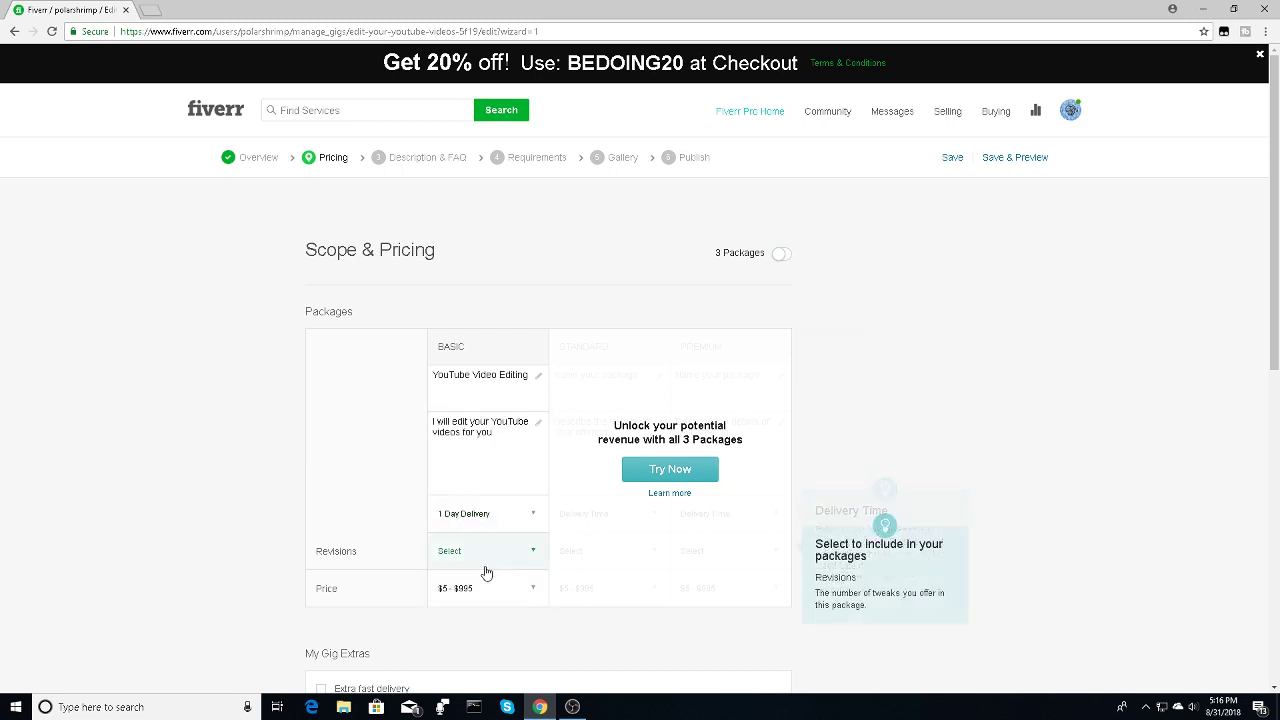
click(486, 585)
click(481, 583)
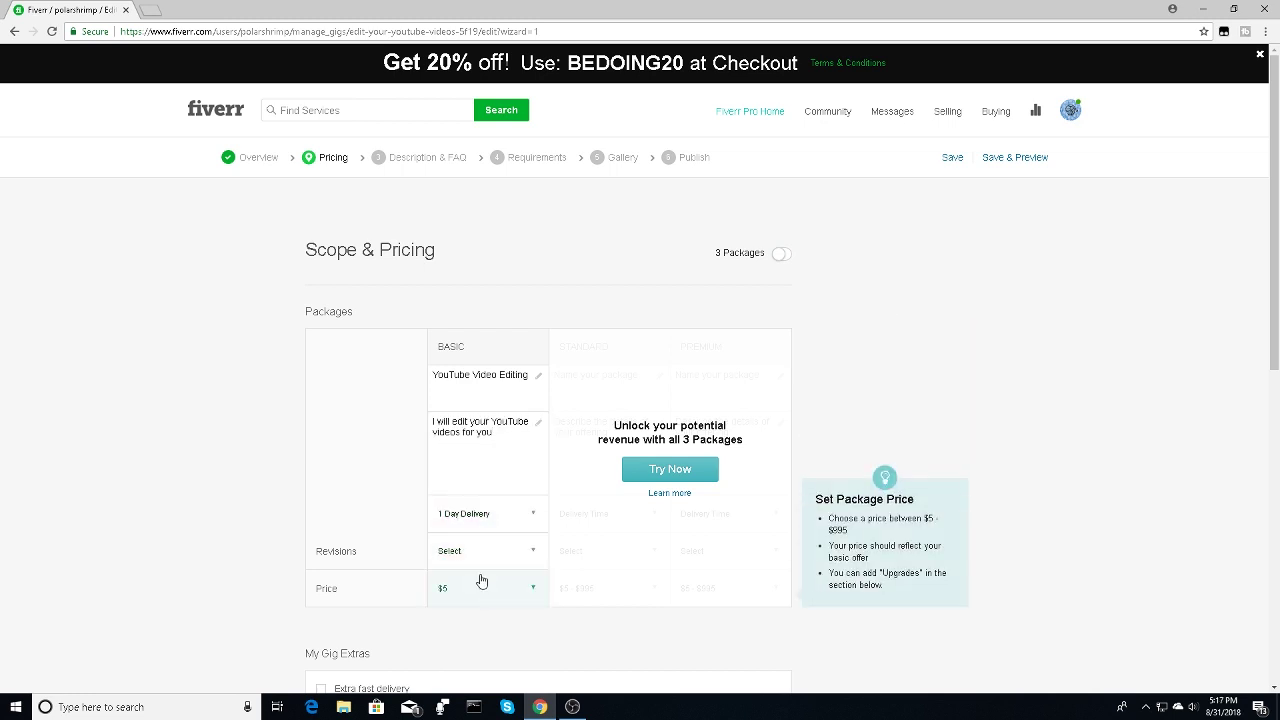
click(138, 276)
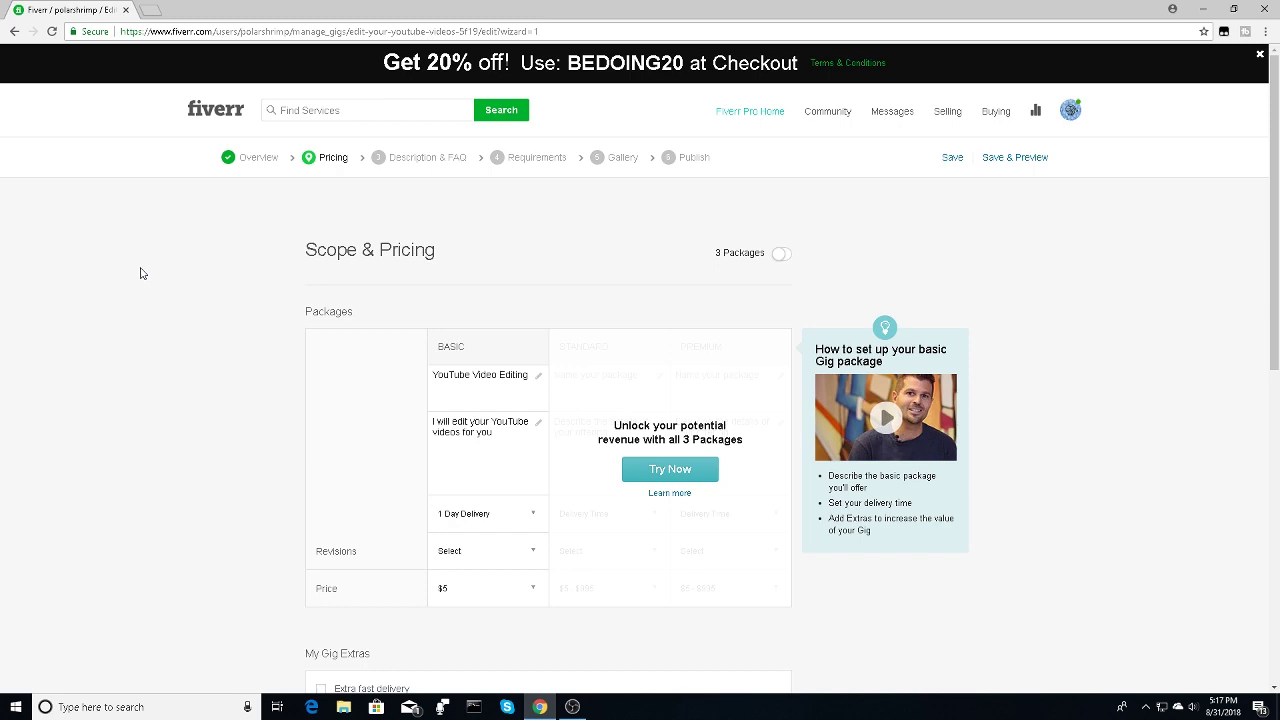
scroll(204, 271, down, 1)
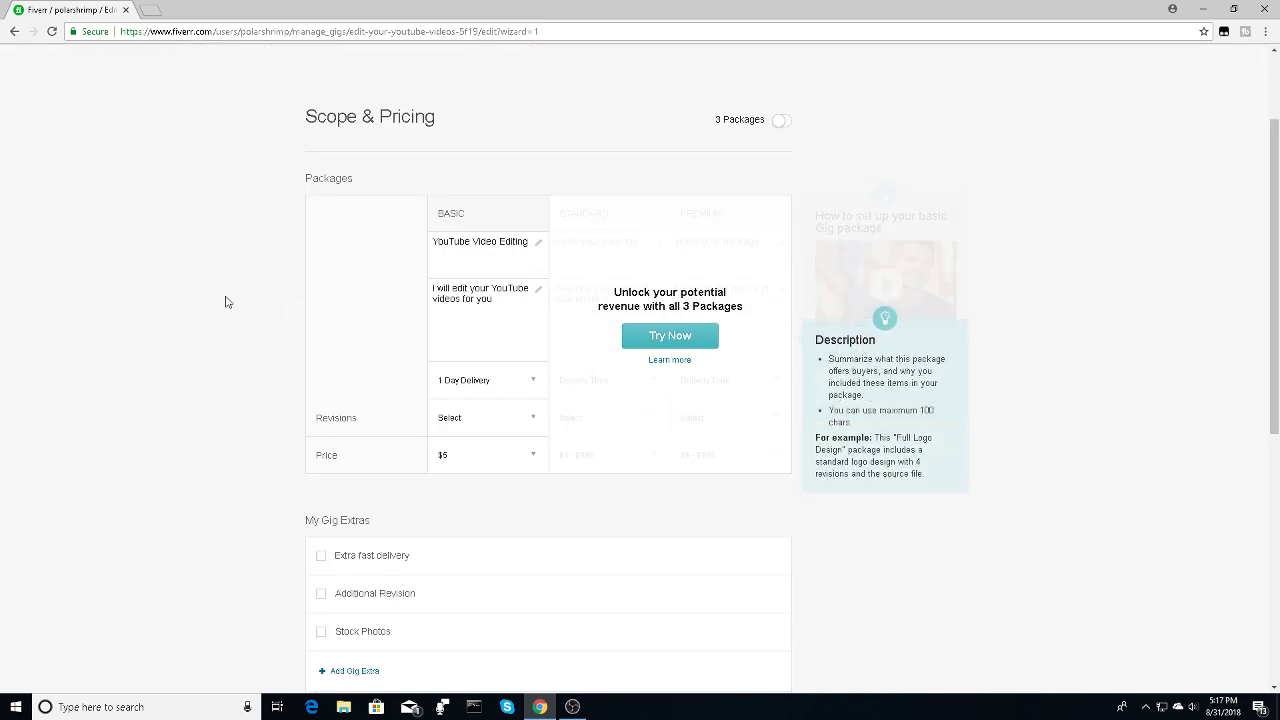
scroll(209, 293, down, 2)
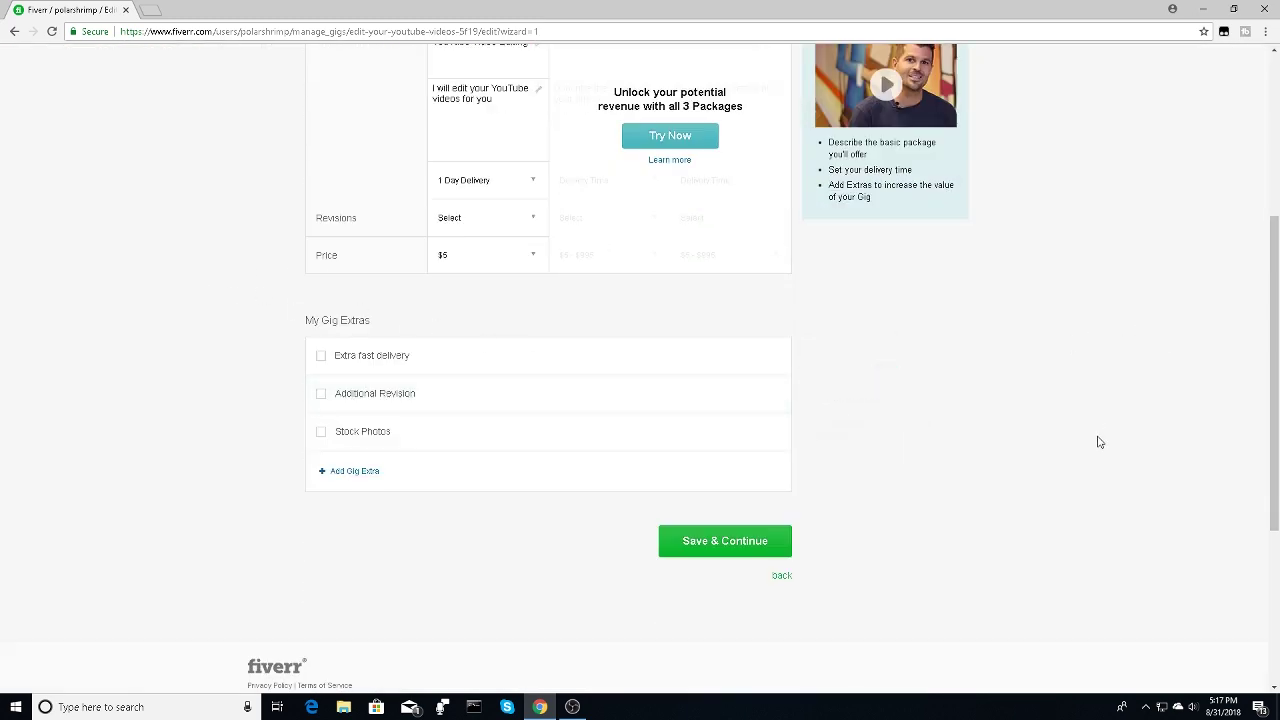
- Save pricing and write a description: an experienced video editor with a YouTube channel editing your videos
click(711, 553)
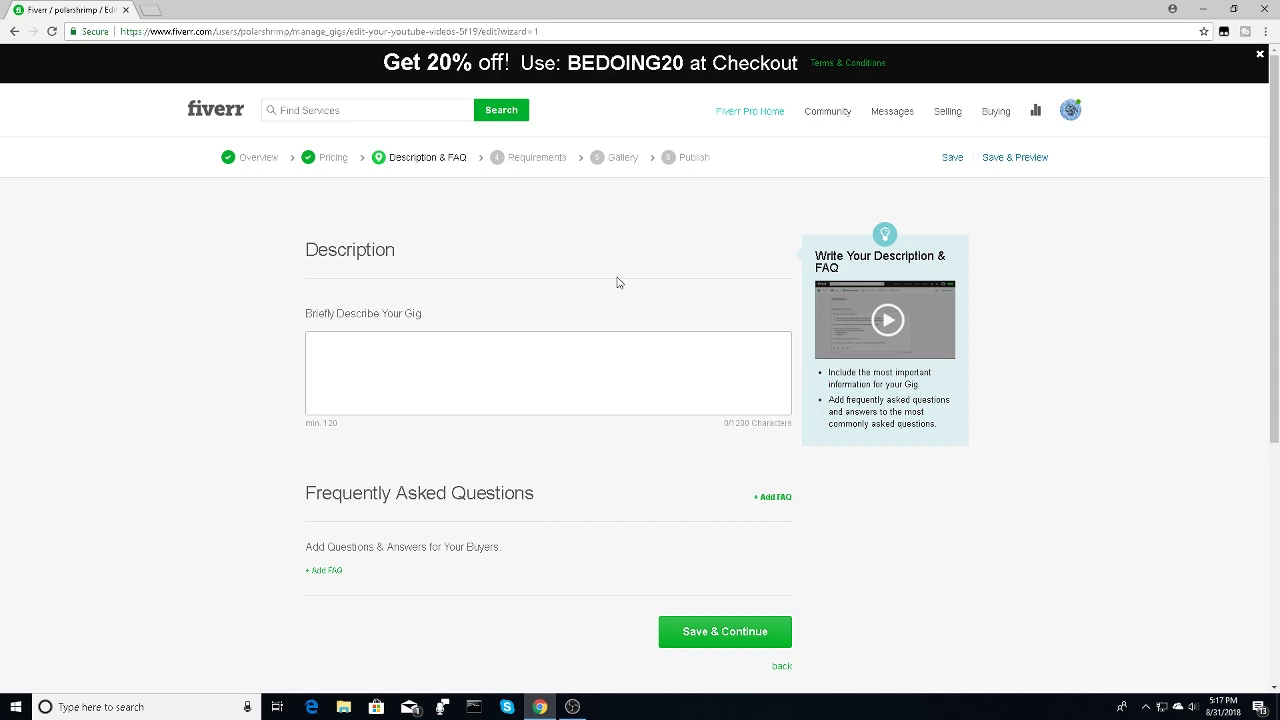
click(422, 354)
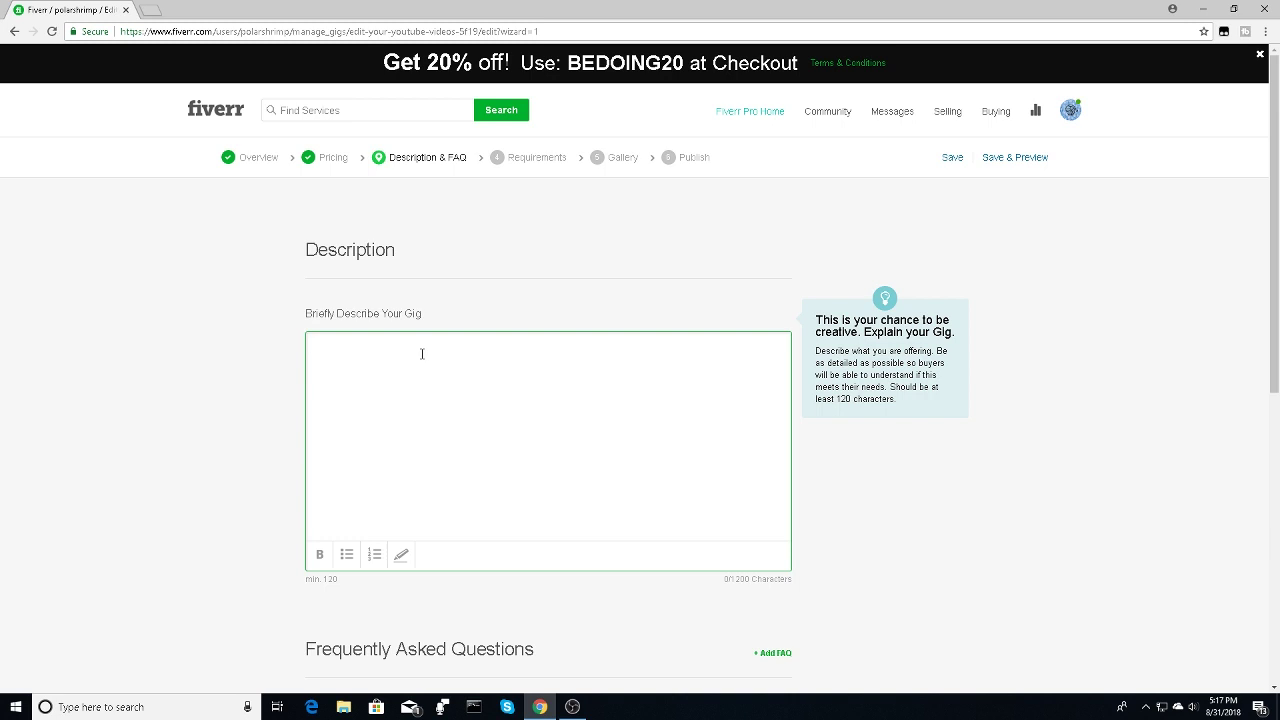
click(457, 277)
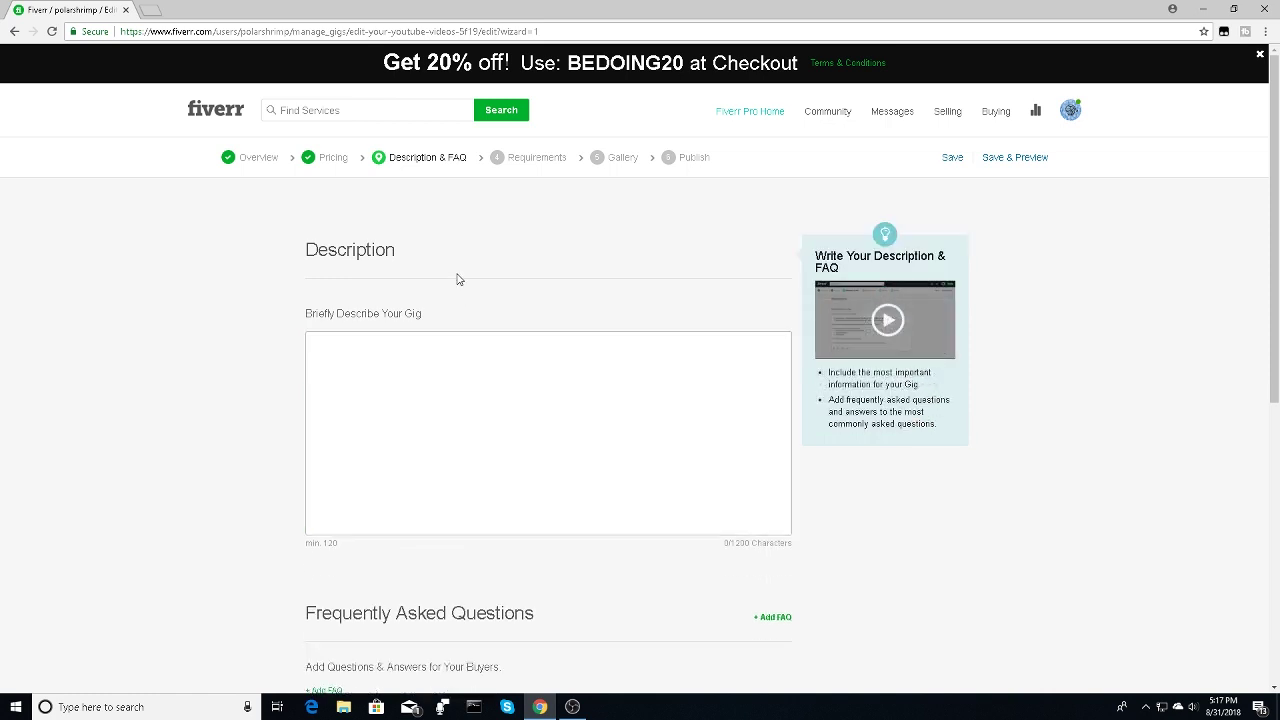
click(426, 363)
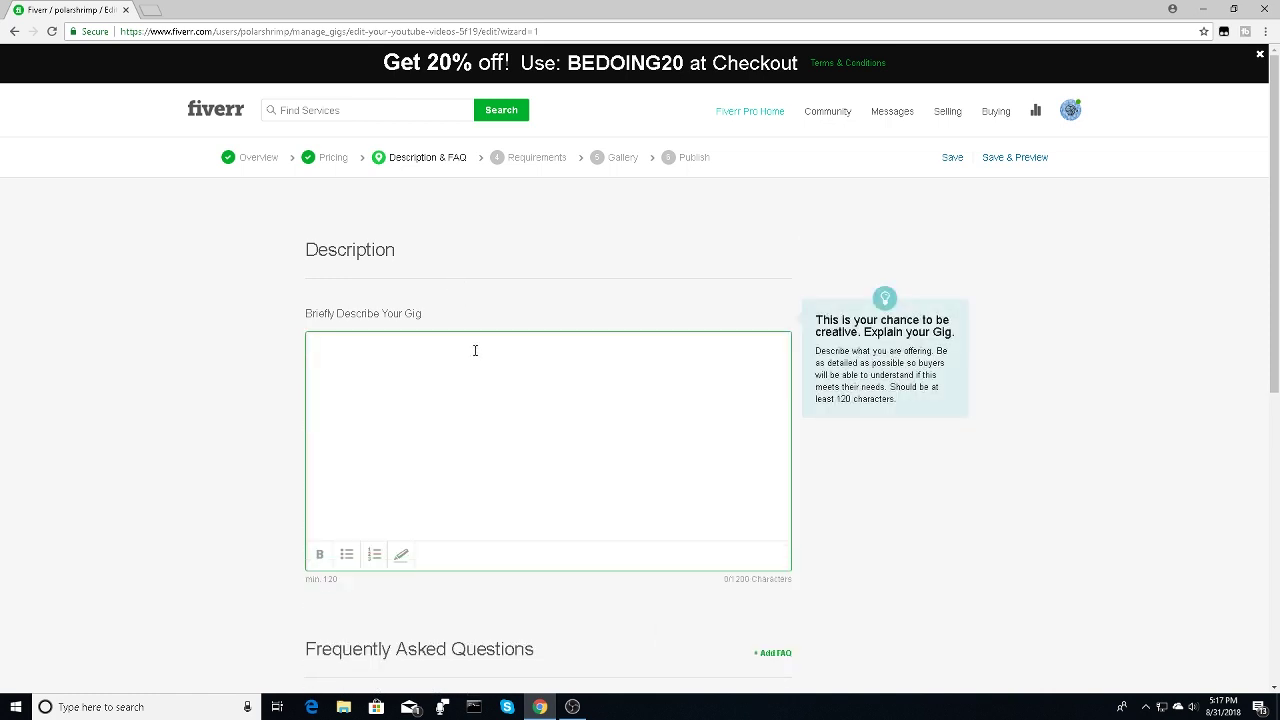
text(I will make)
key(ctrl+a)
key(BackSpace)
text(I am a video editor)
text( that will edit your YouTube )
text(videos for you)
text(I am)
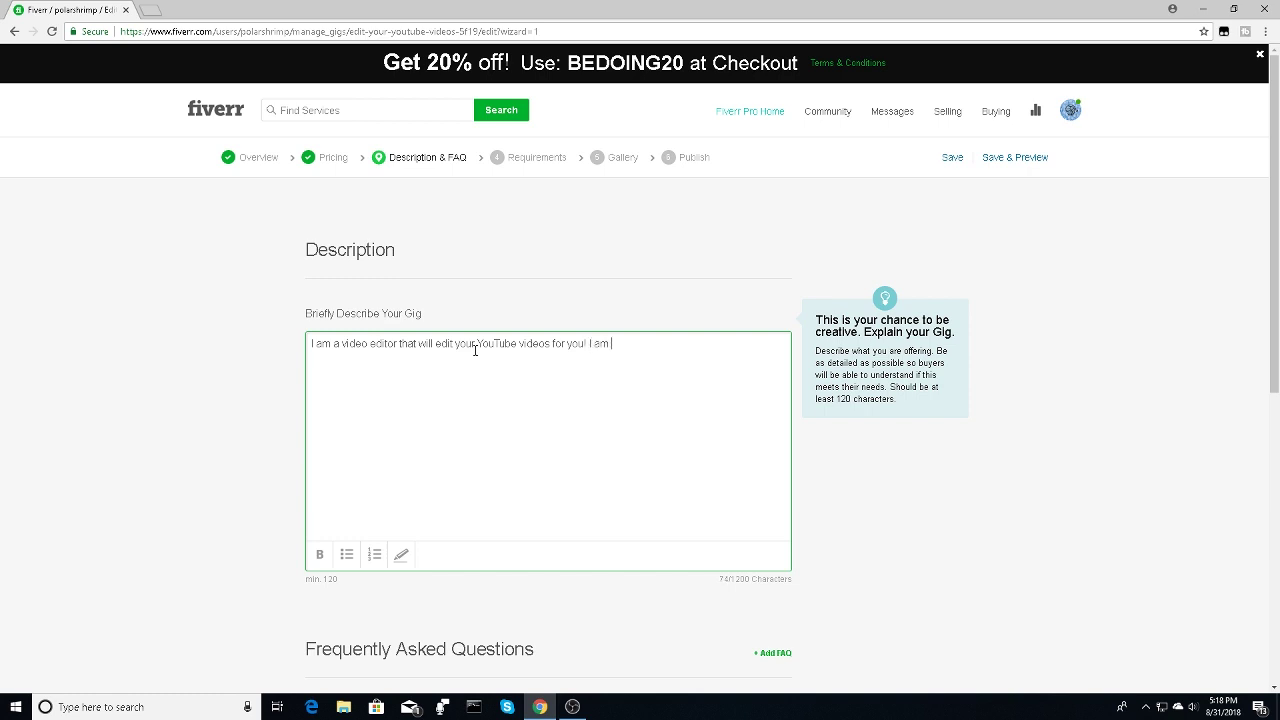
text( experienced ninc)
text(e I have my own YouTube channel.)
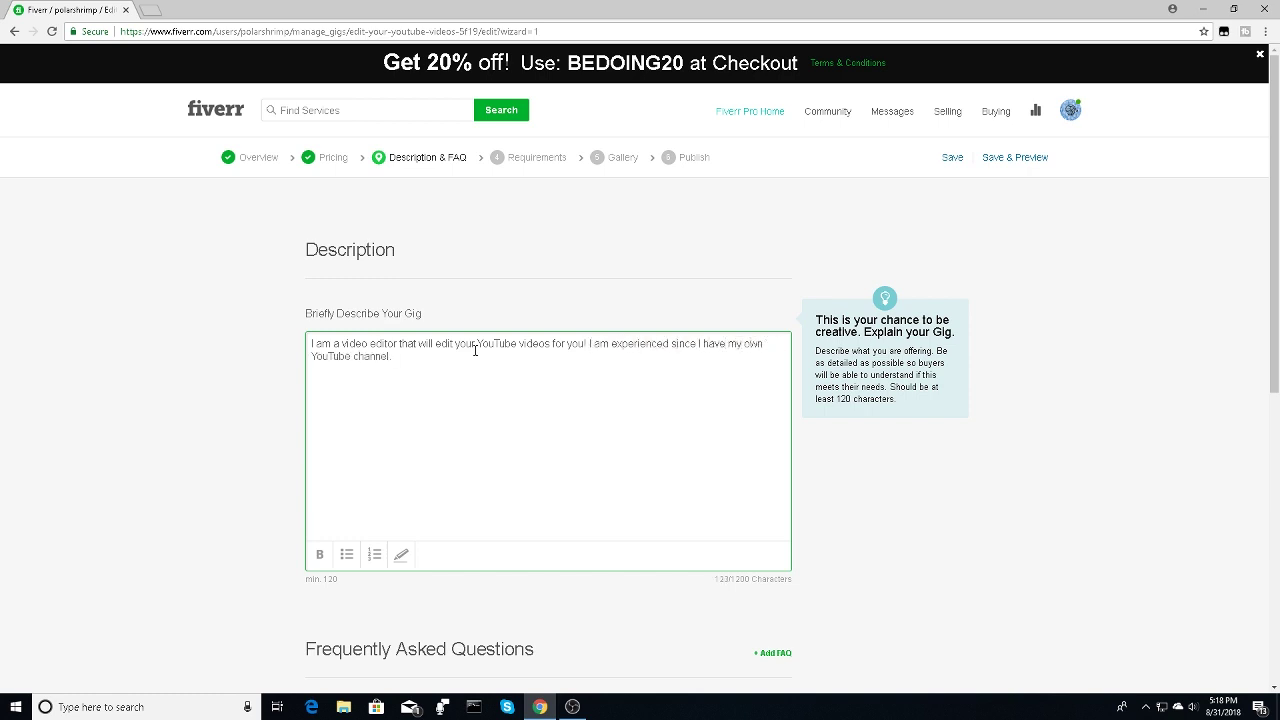
scroll(478, 487, down, 3)
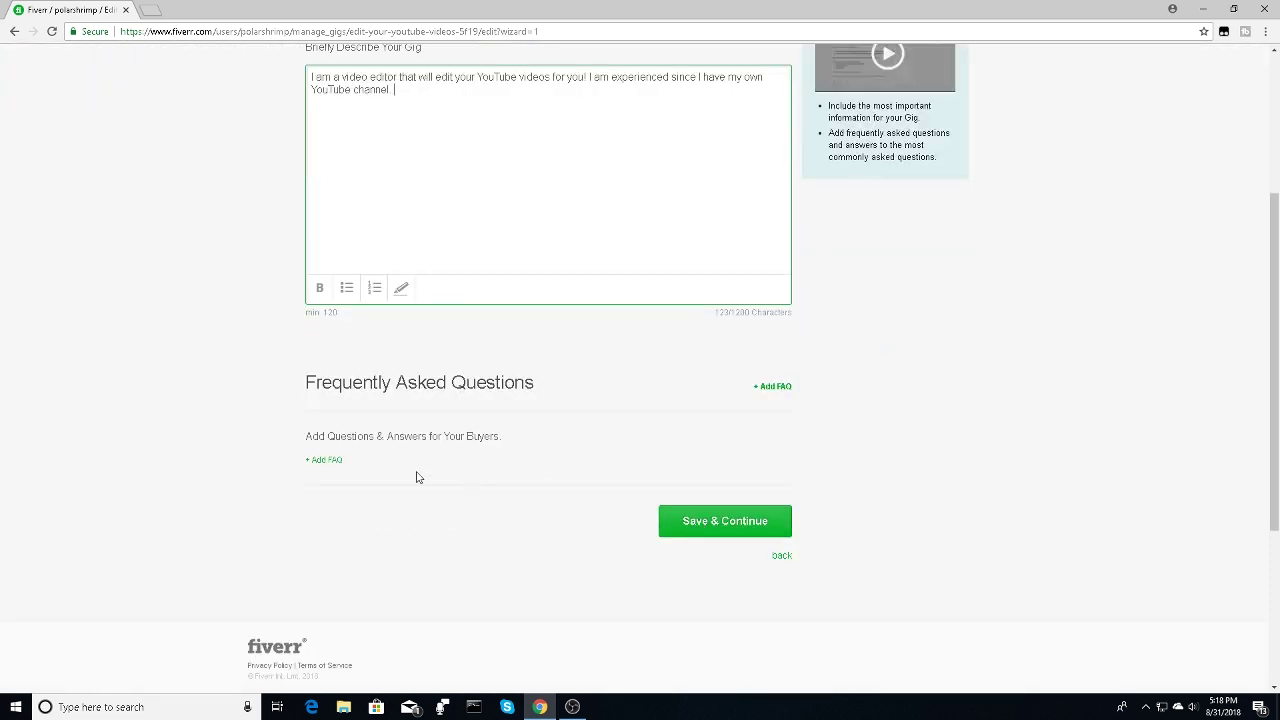
mouse_move(420, 650)
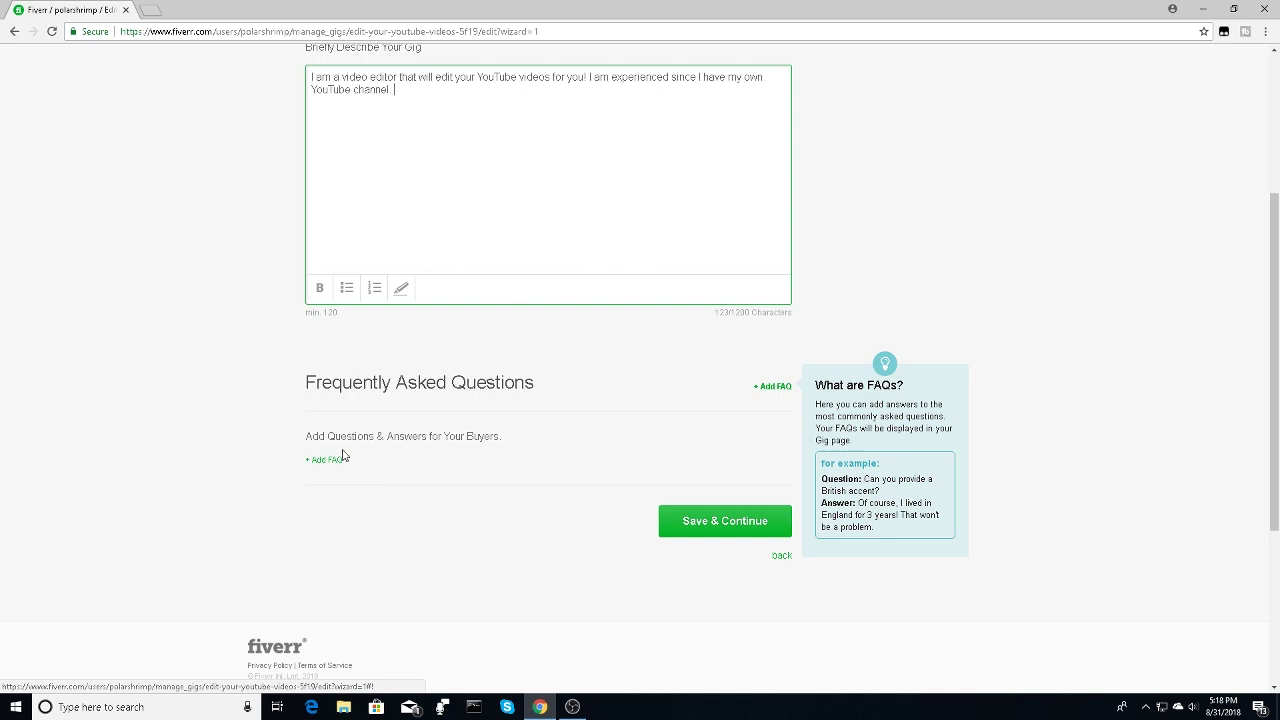
- Add an FAQ on how long editing takes, answered that videos return edited within 24 hours
click(335, 460)
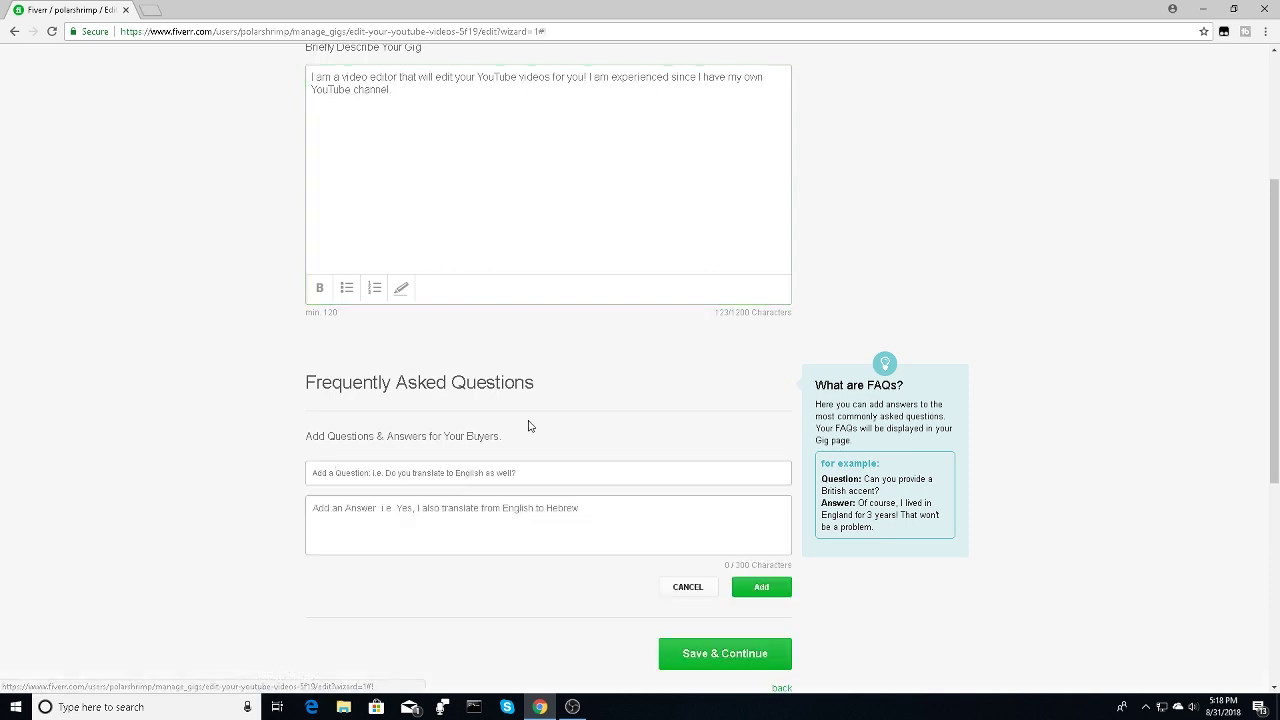
click(396, 477)
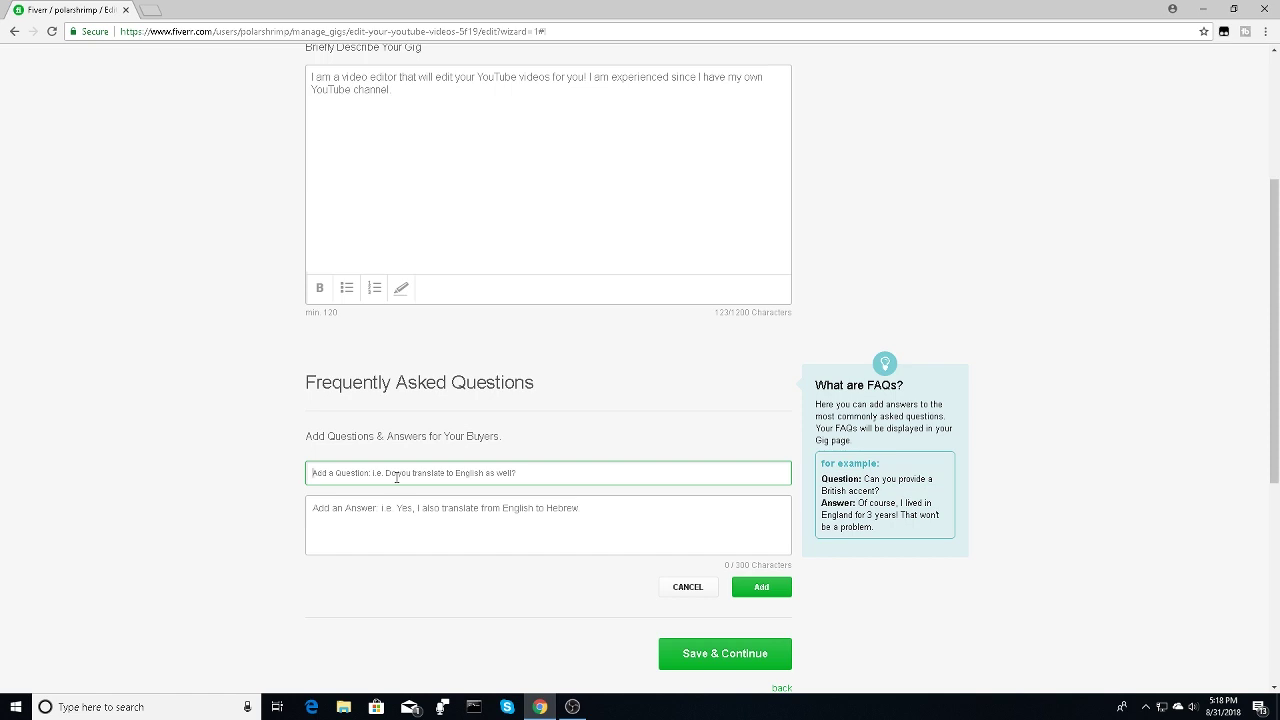
text(How long)
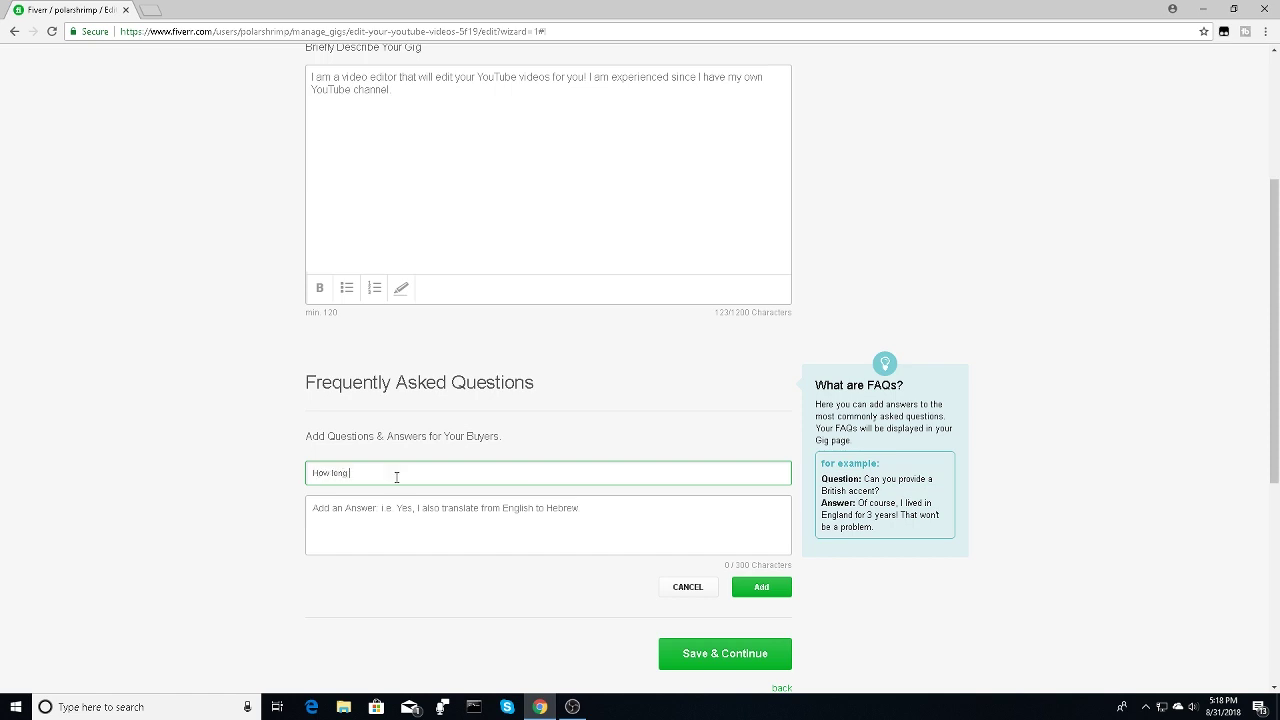
text(ou)
text(for my v)
text(ideo to)
text( be edi)
text(ted)
click(585, 450)
click(502, 471)
click(511, 509)
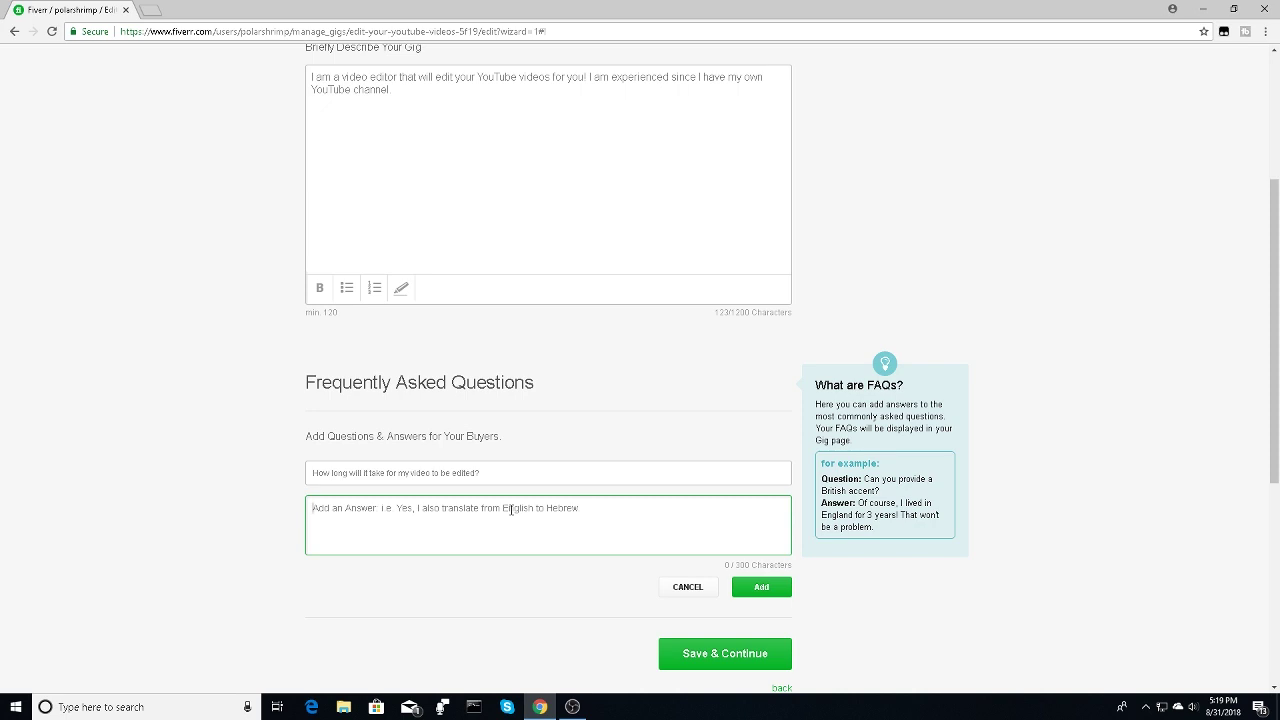
text(You)
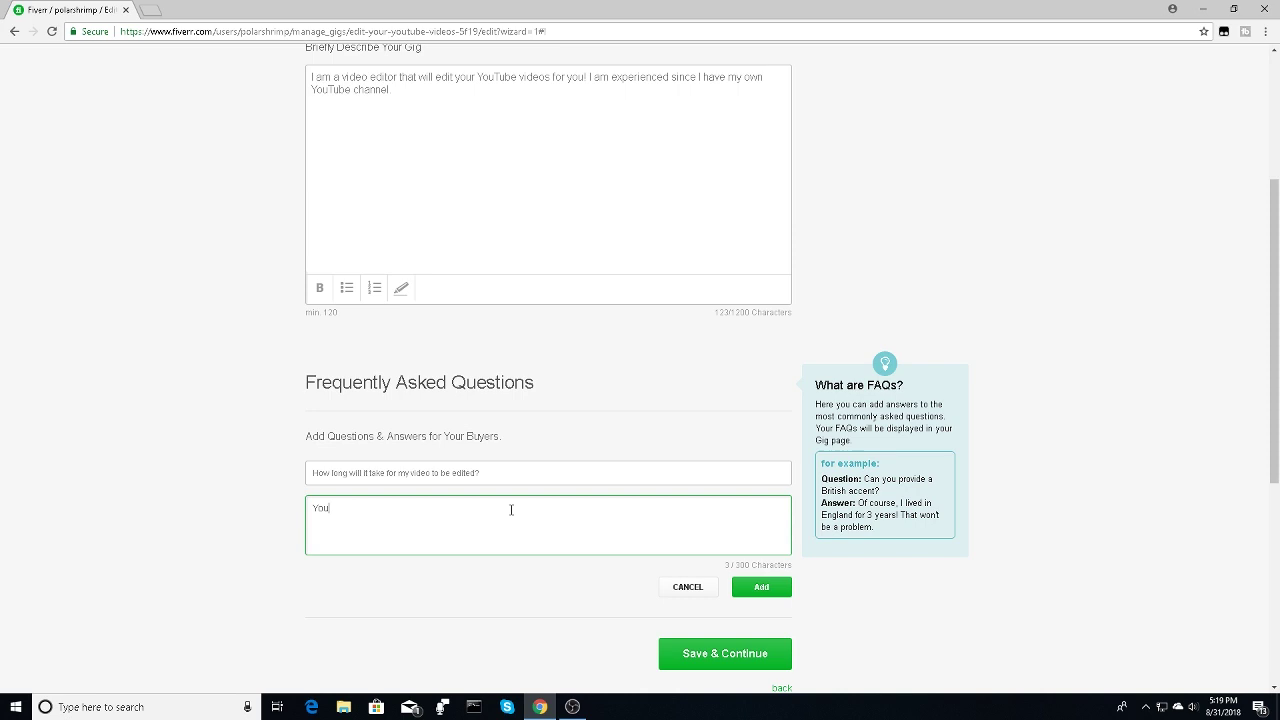
key(BackSpace)
text(ideo will be )
text(retur)
text(ned)
key(BackSpace)
key(BackSpace)
key(BackSpace)
text(ned )
text(ed)
text(ite)
text(n )
text(thin )
text(24 )
text(hours)
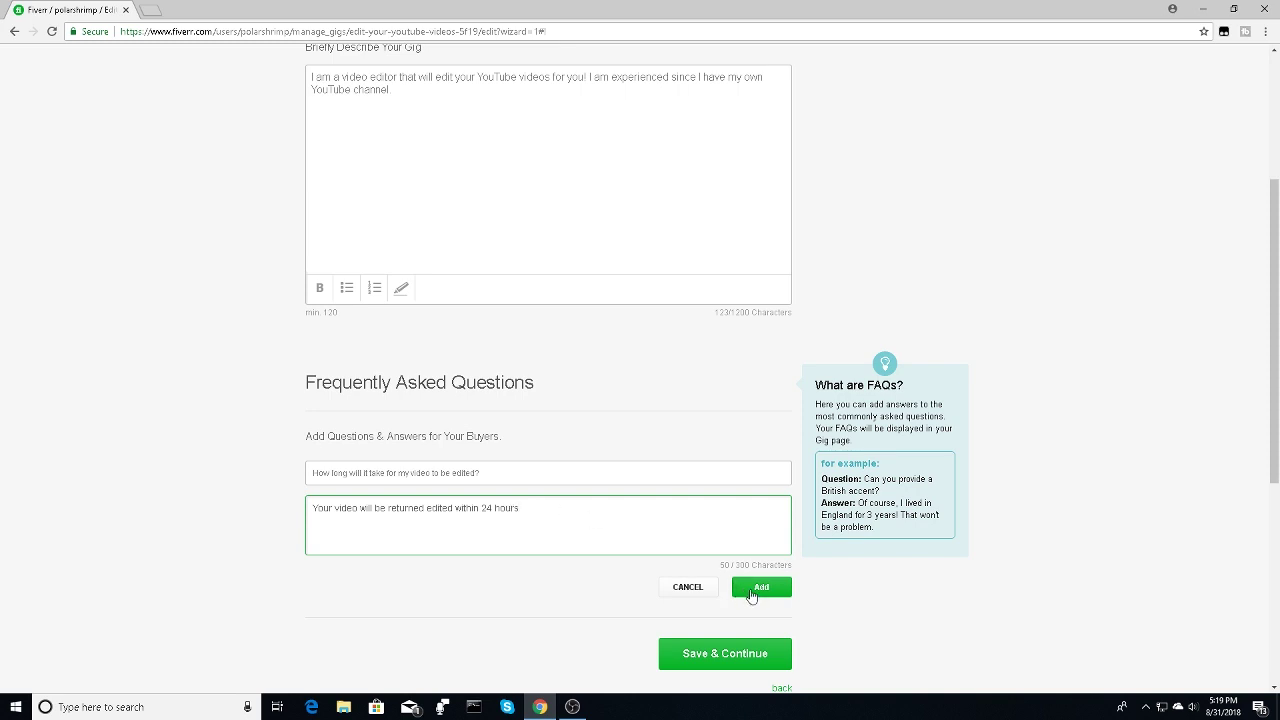
click(752, 588)
- Lengthen the description past 120 characters and save the Description & FAQ step
click(745, 565)
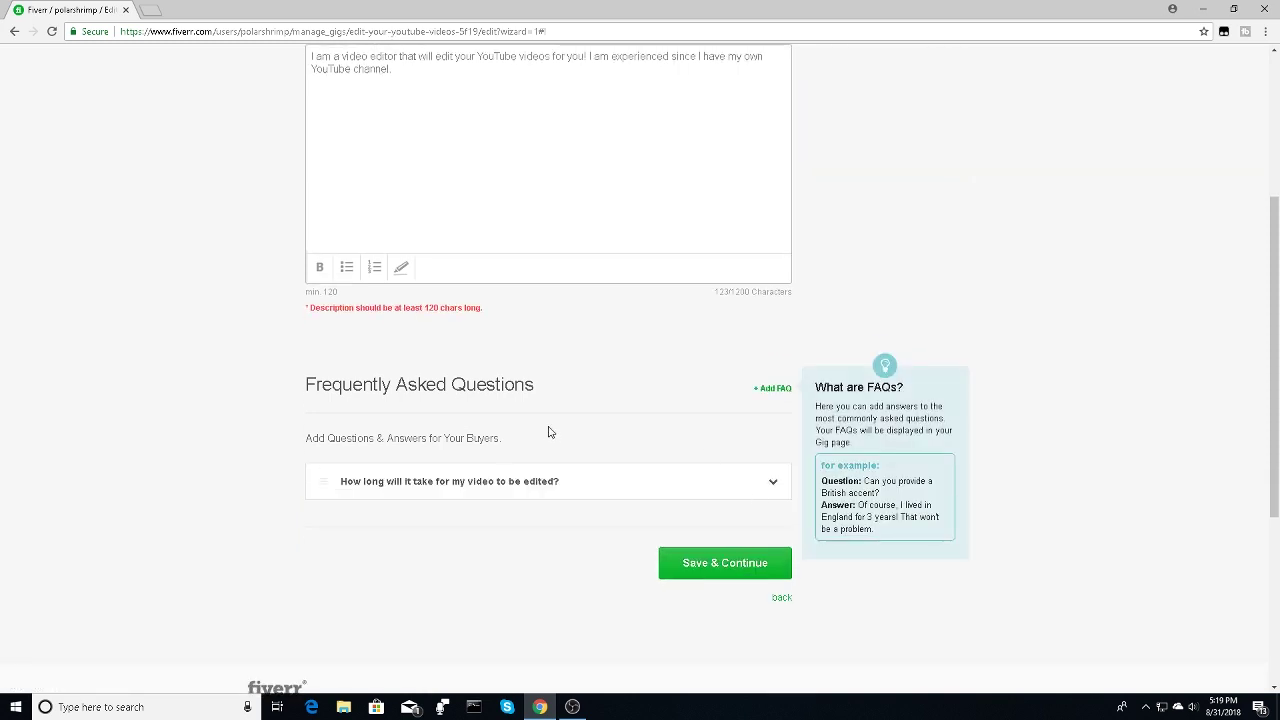
click(413, 71)
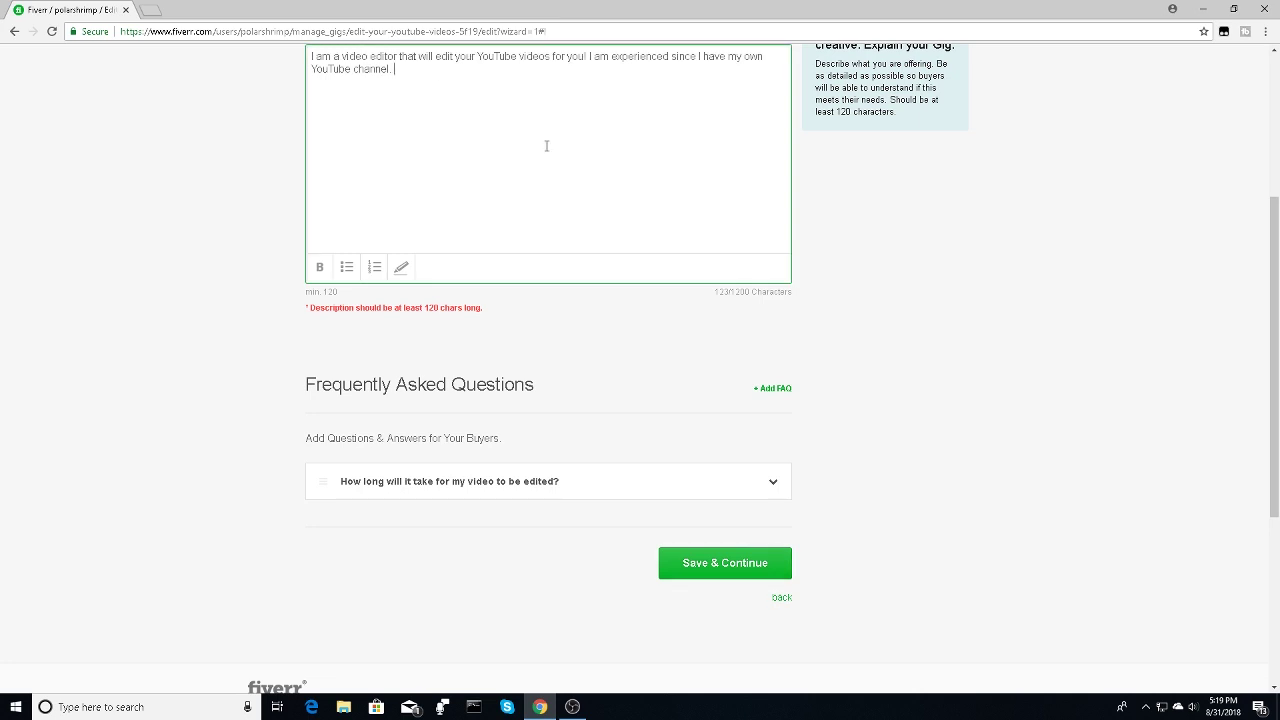
text(:))
click(874, 308)
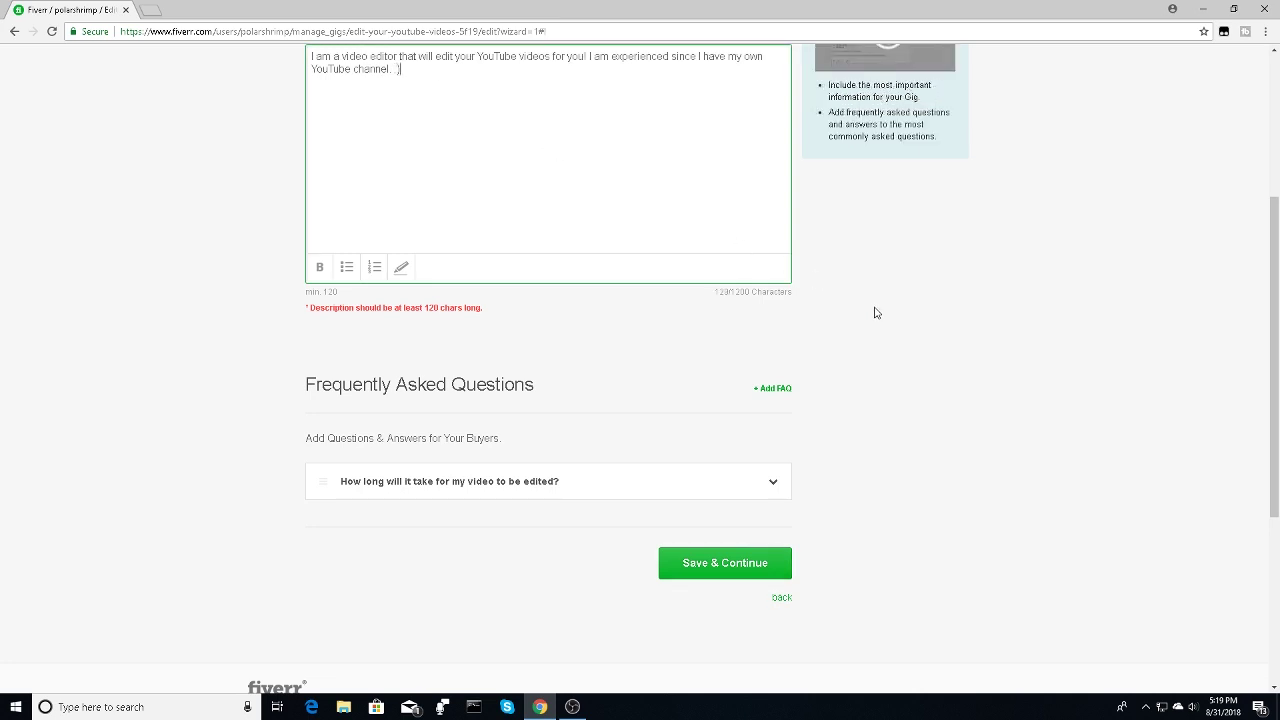
click(735, 562)
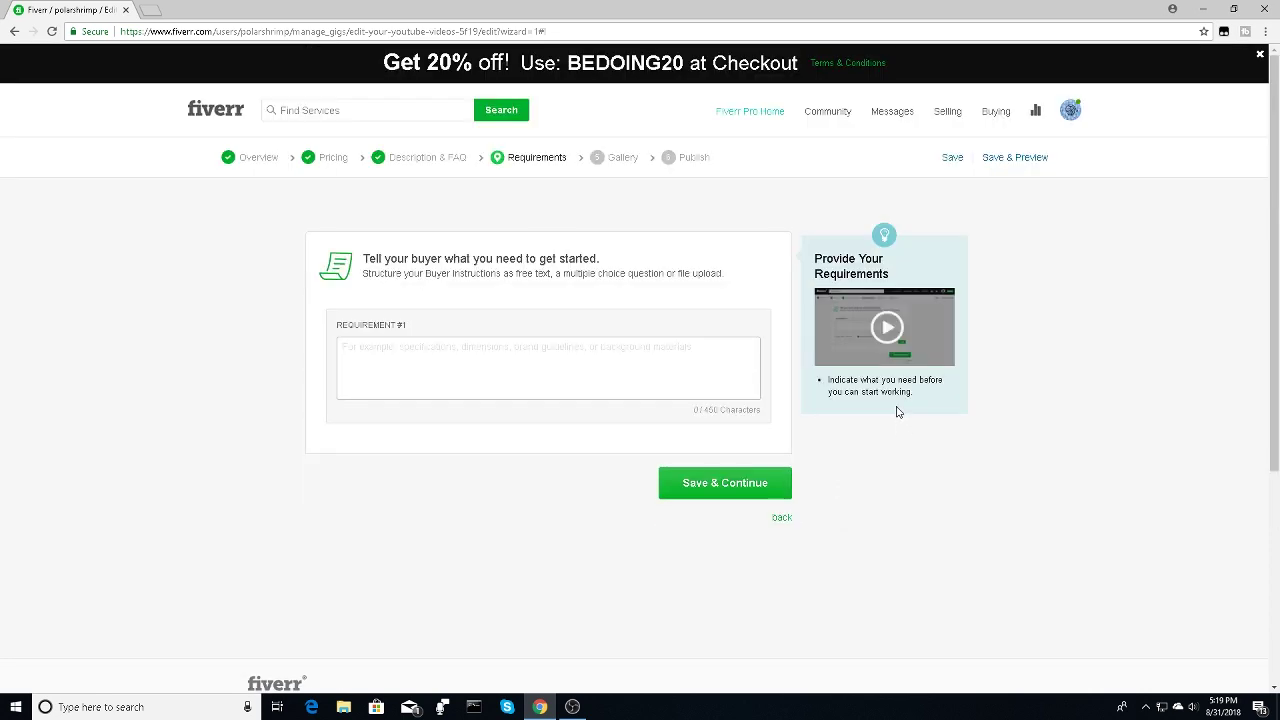
- Add the mandatory free-text requirement 'Contact me details' and save the Requirements step
click(618, 370)
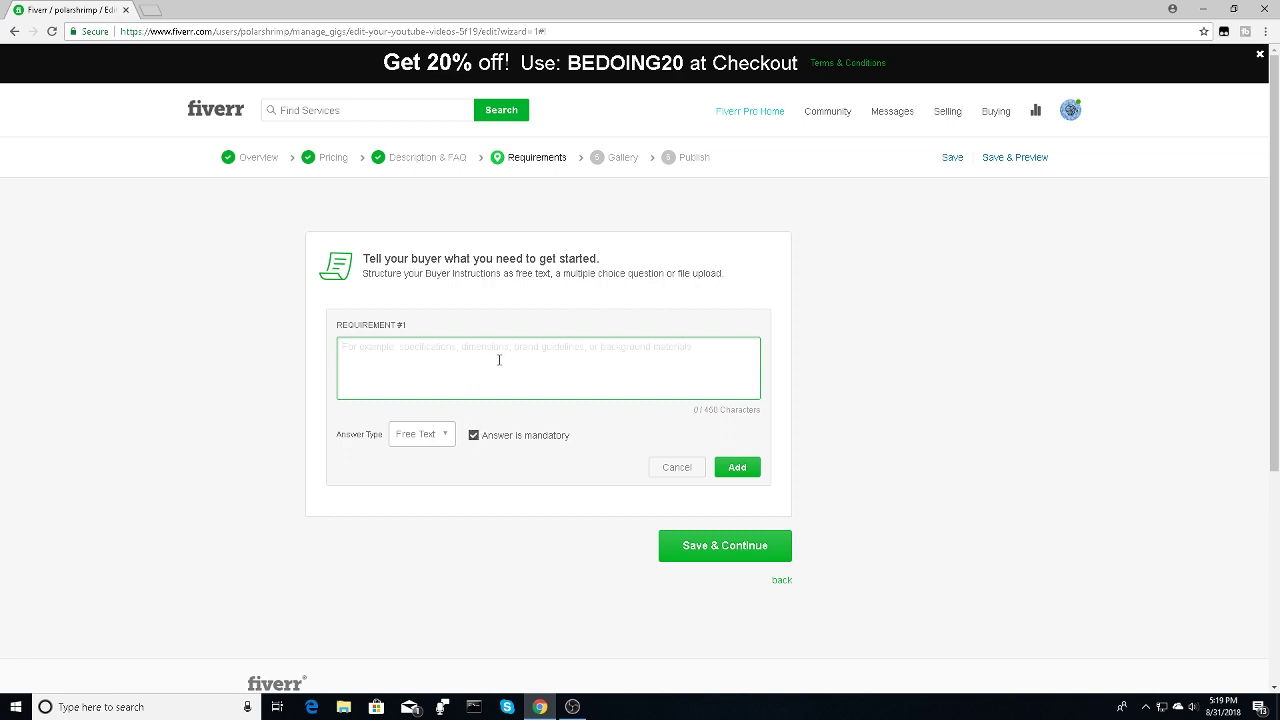
text(Con)
text(tac)
text( me c)
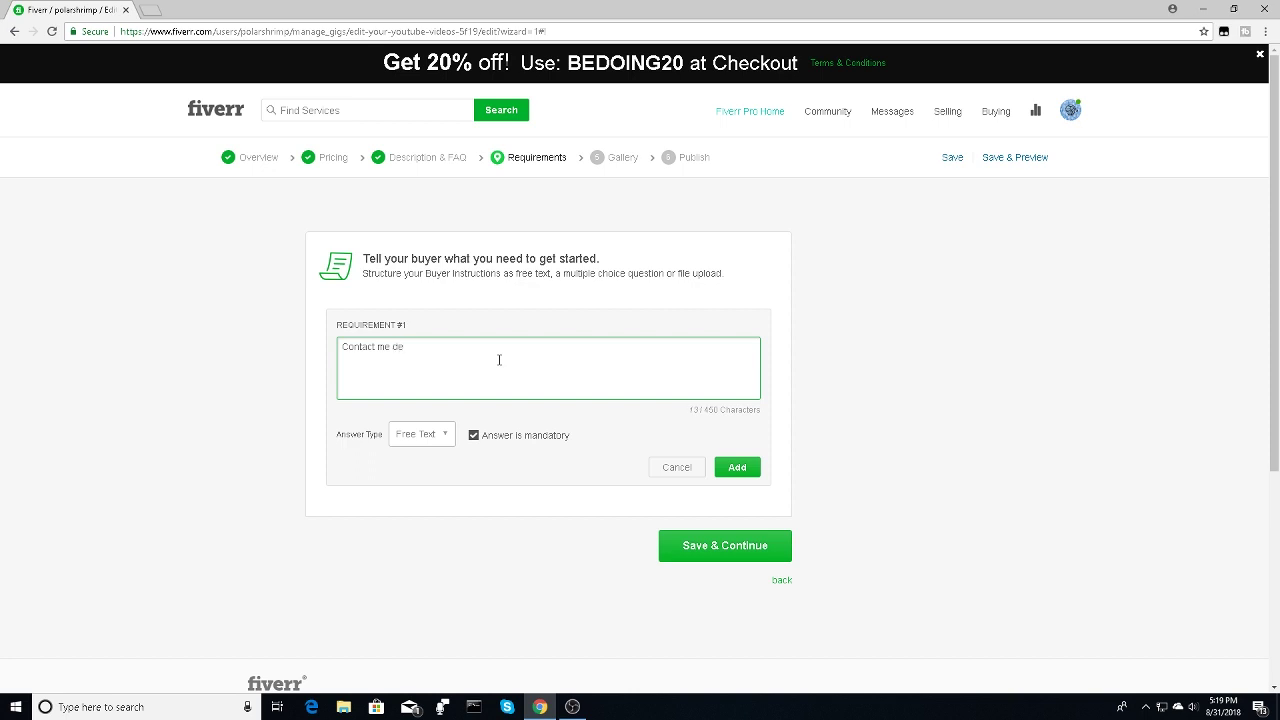
text(tails)
click(474, 447)
click(737, 467)
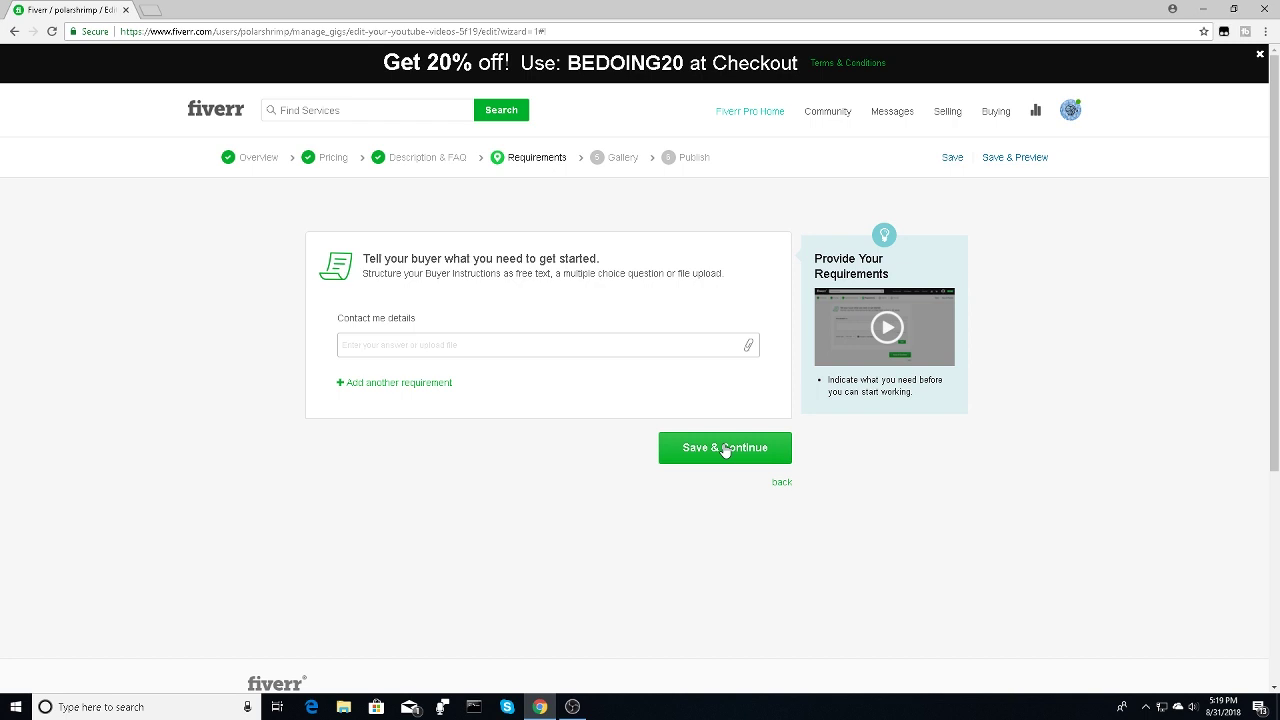
click(689, 447)
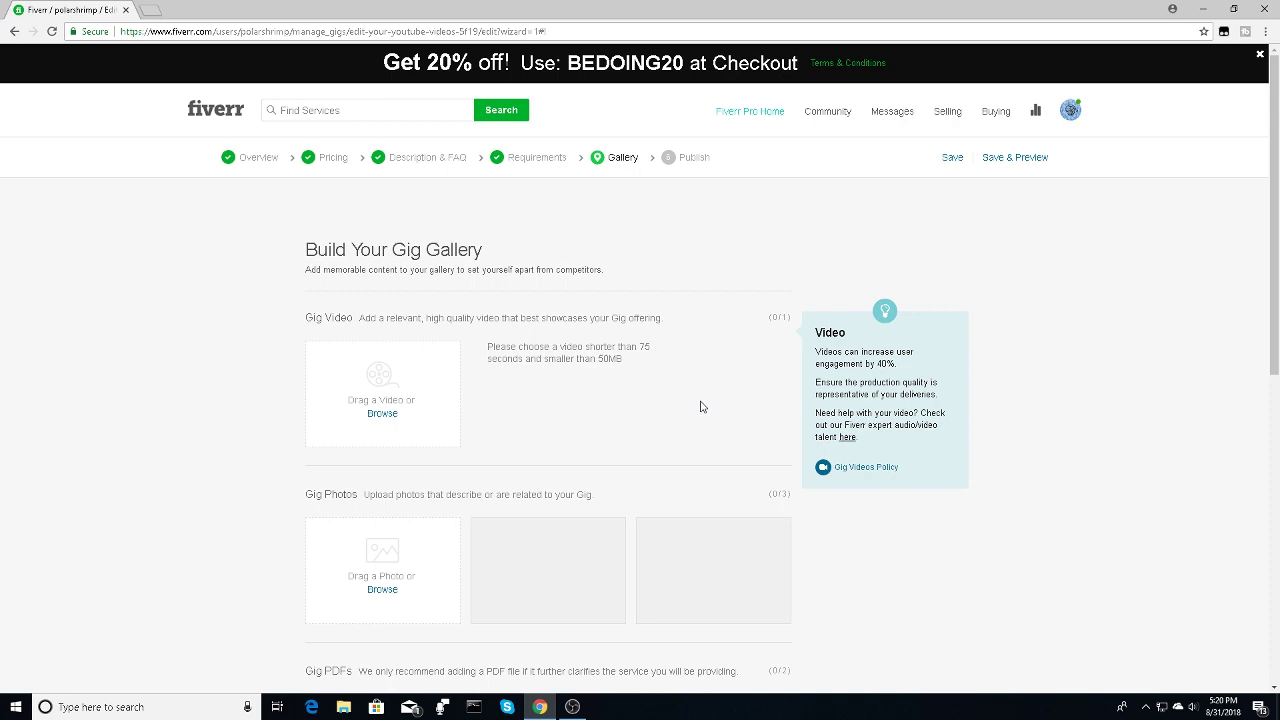
- Upload a gig video and a primary gig photo to the gallery
scroll(440, 390, down, 1)
scroll(440, 410, down, 2)
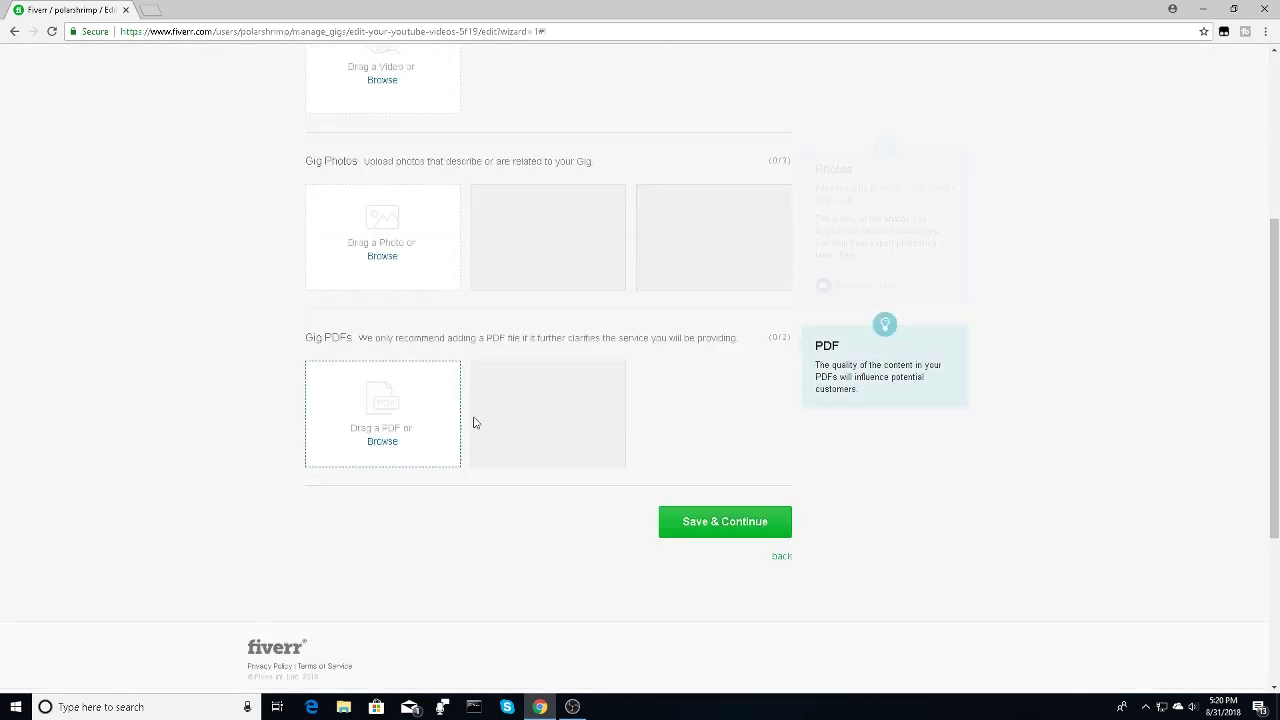
scroll(480, 418, up, 2)
scroll(483, 417, up, 1)
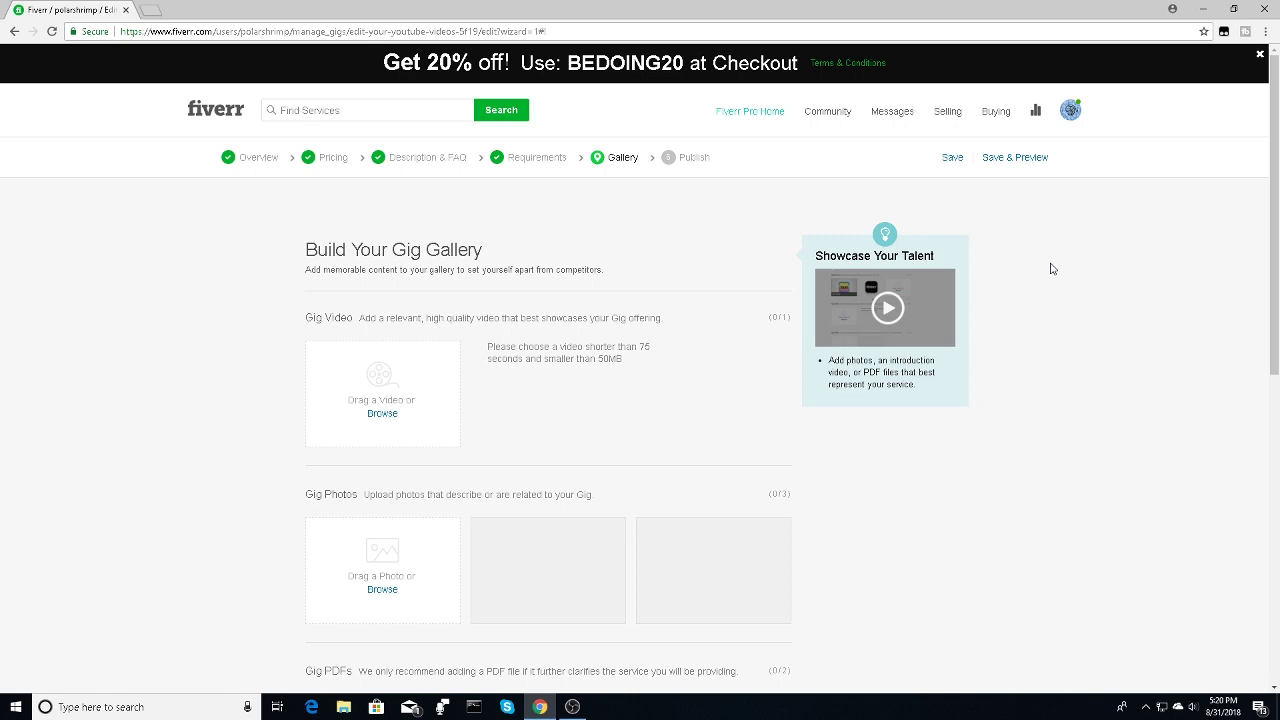
scroll(1020, 326, down, 3)
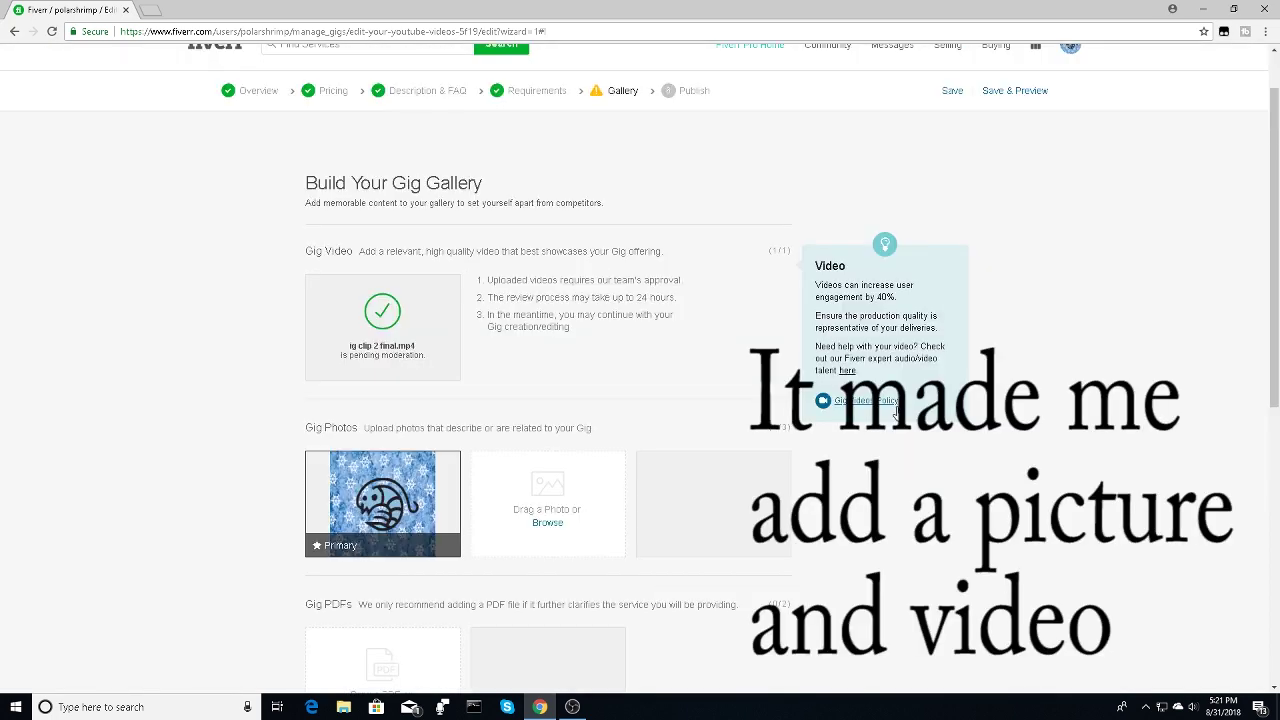
scroll(907, 433, up, 2)
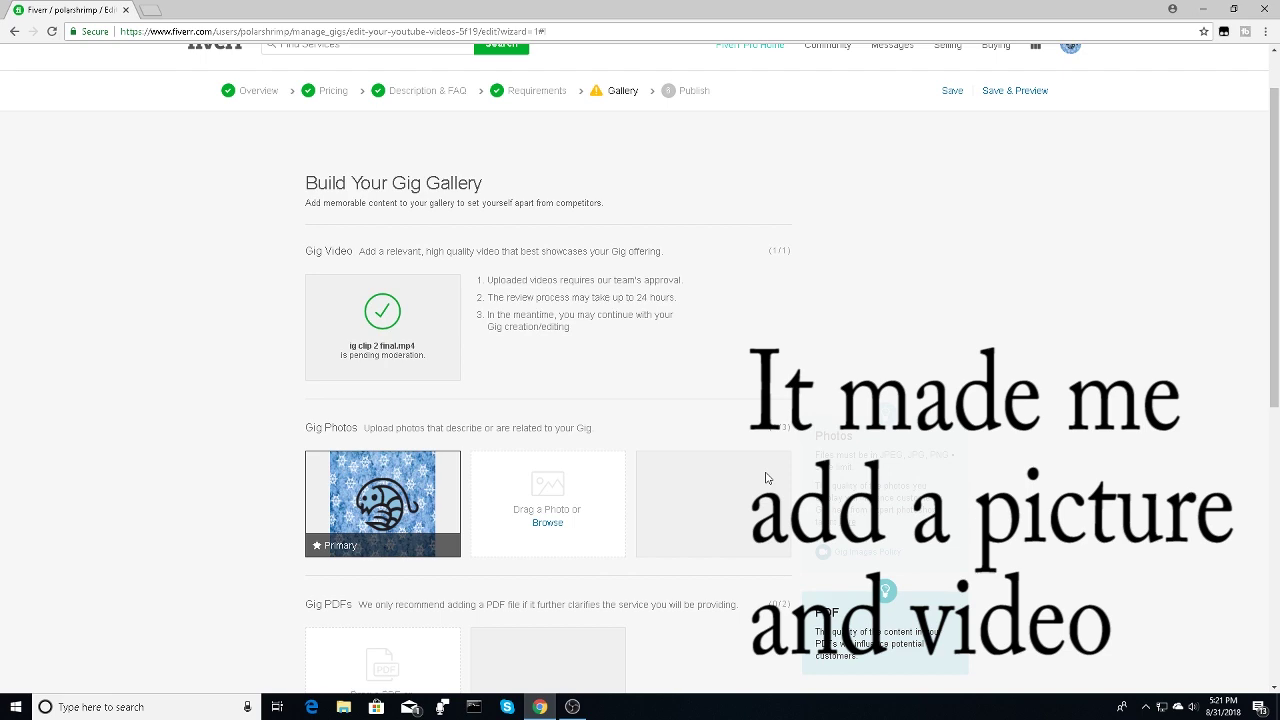
- Save the gallery, publish the gig and close the 'It's Alive!' confirmation
scroll(760, 500, down, 3)
click(762, 516)
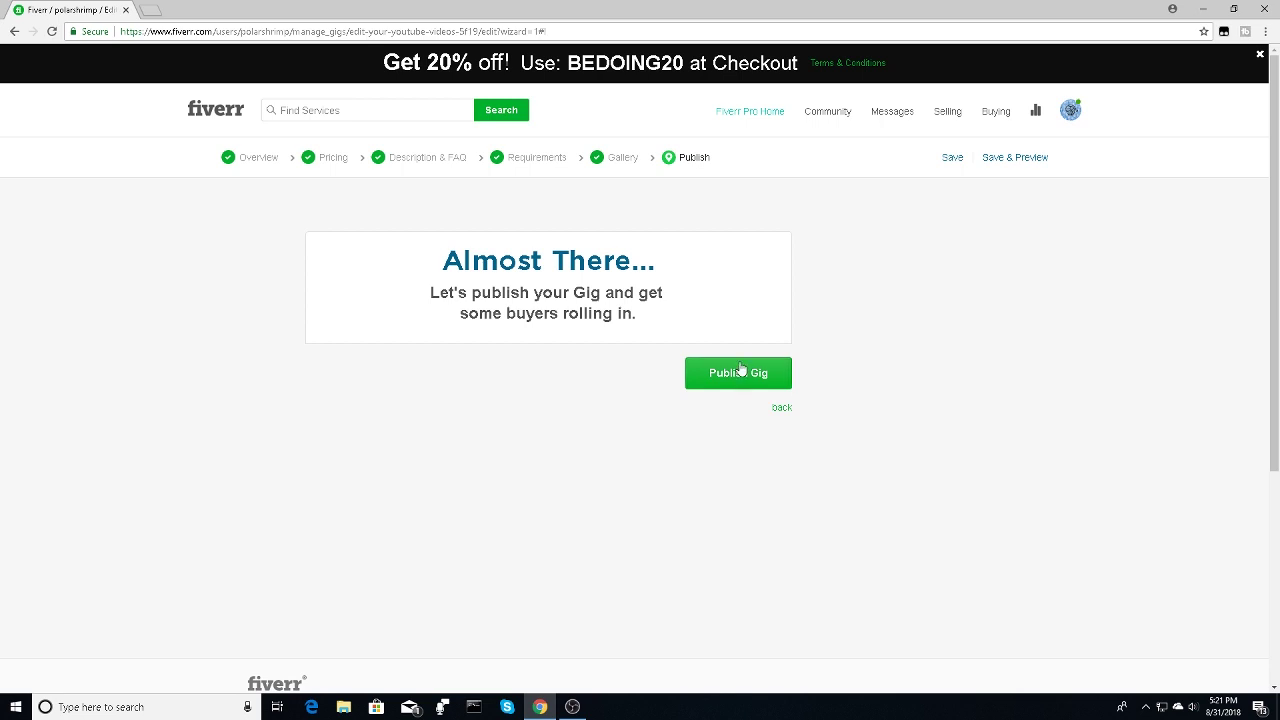
click(741, 377)
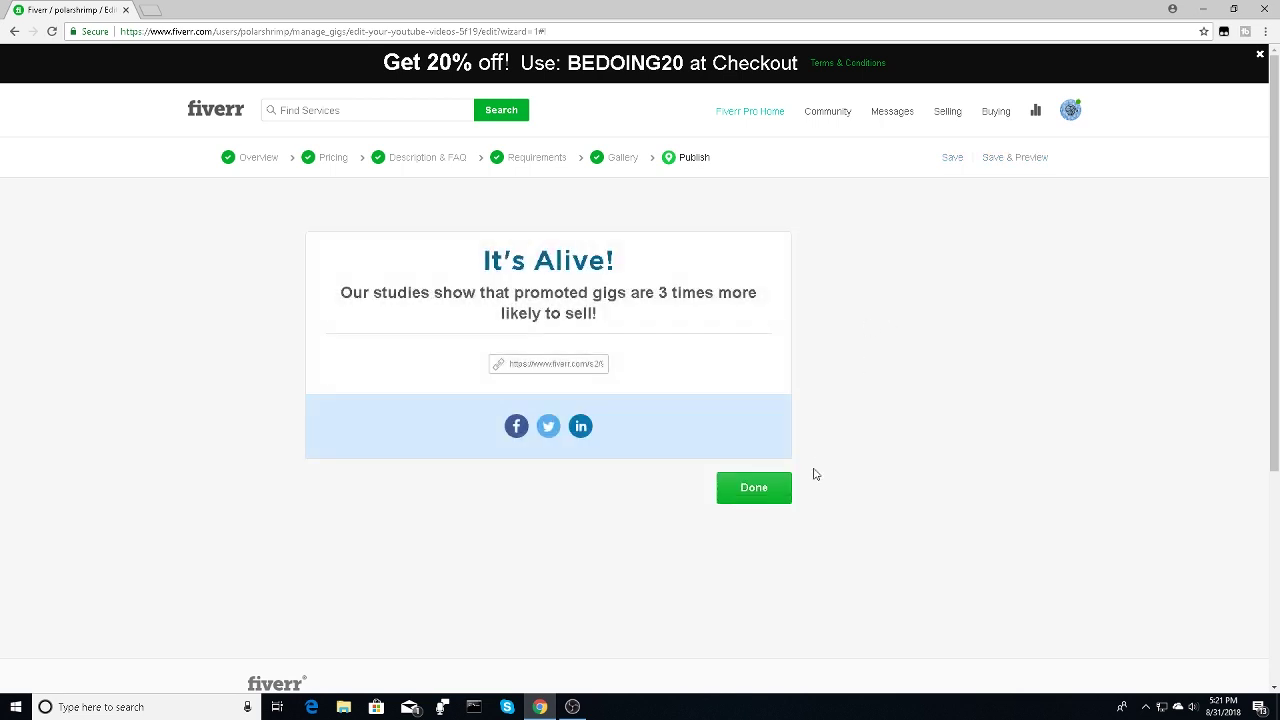
click(765, 497)
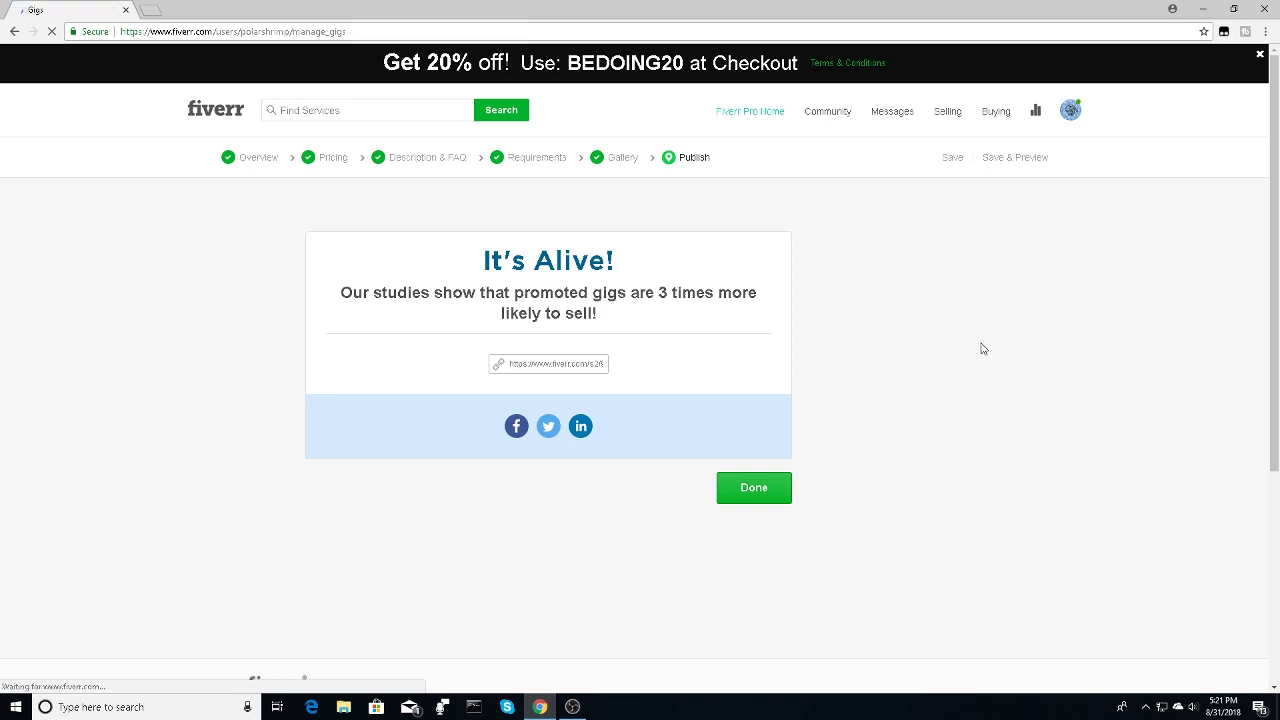